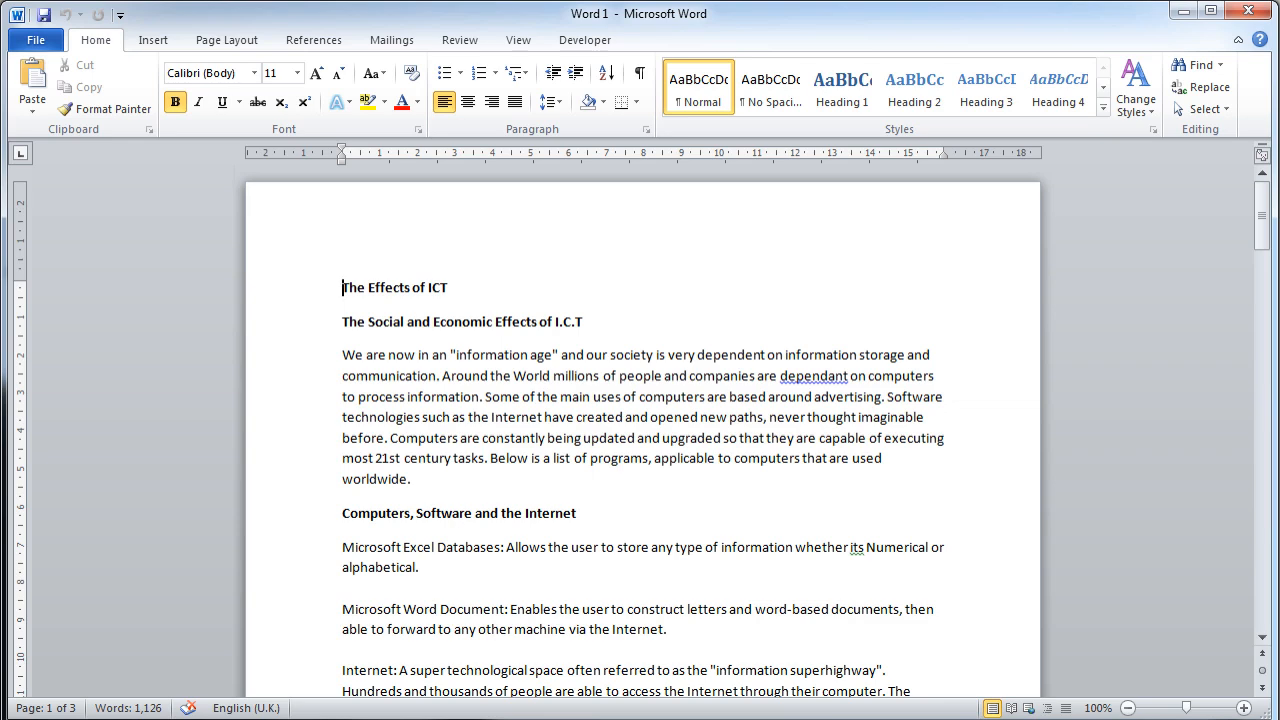
# Look through the document's main headings and subheadings, from the opening title to "ICT and the ways that we teach".
pyautogui.click(374, 323)
pyautogui.moveTo(342, 322); pyautogui.dragTo(728, 328)
pyautogui.moveTo(1262, 194); pyautogui.dragTo(1263, 386)
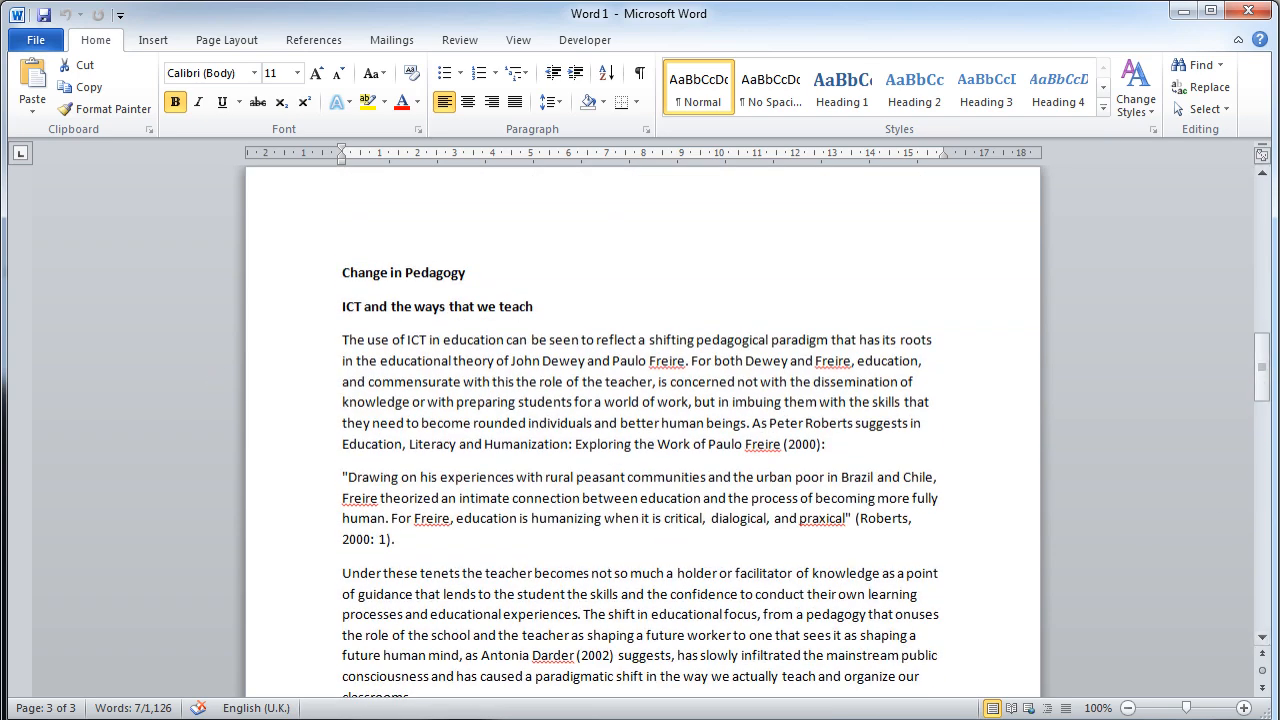
pyautogui.moveTo(534, 306); pyautogui.dragTo(342, 306)
pyautogui.click(566, 317)
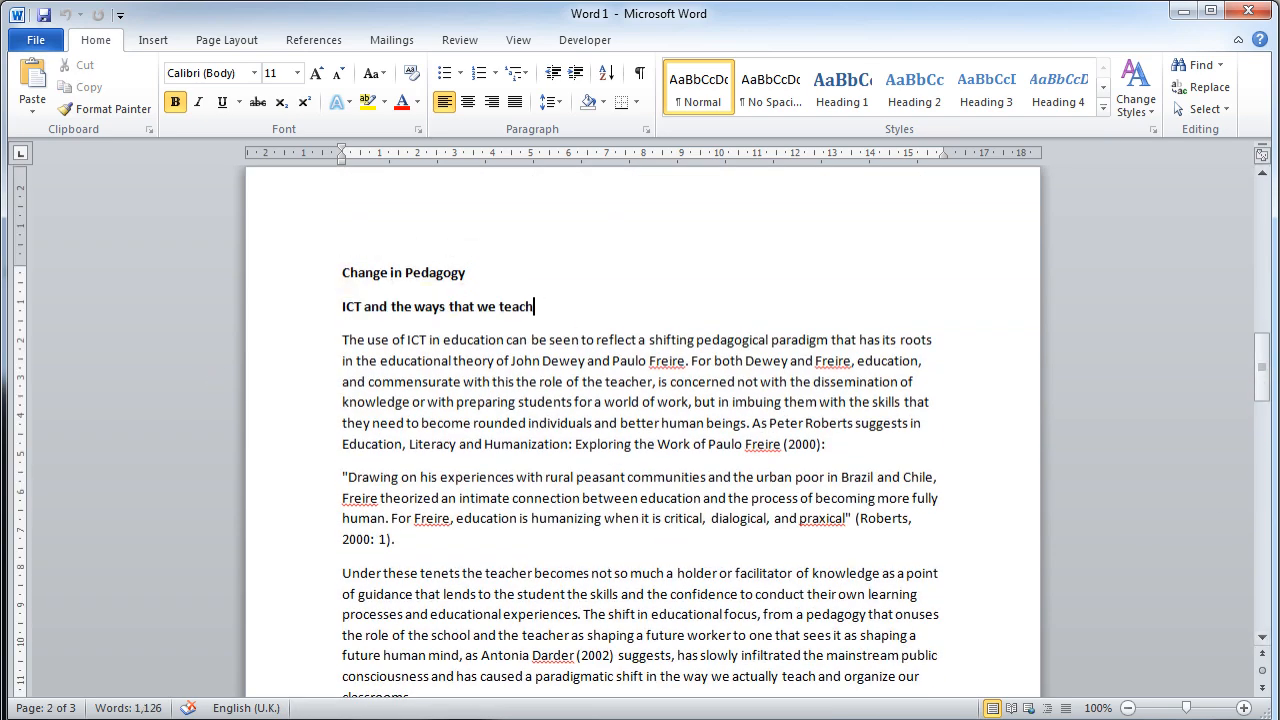
pyautogui.moveTo(1261, 358); pyautogui.dragTo(1260, 218)
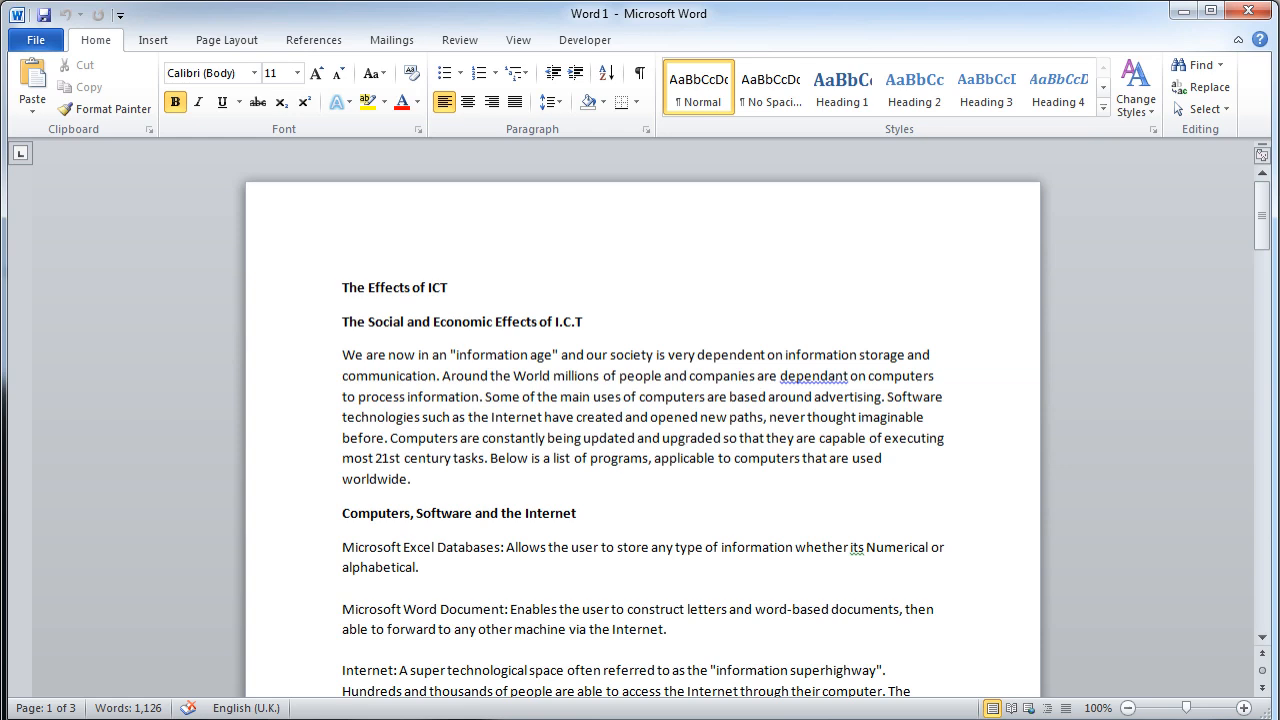
# Apply Heading 1 to "The Effects of ICT" and Heading 2 to "The Social and Economic Effects of I.C.T".
pyautogui.moveTo(342, 288); pyautogui.dragTo(455, 288)
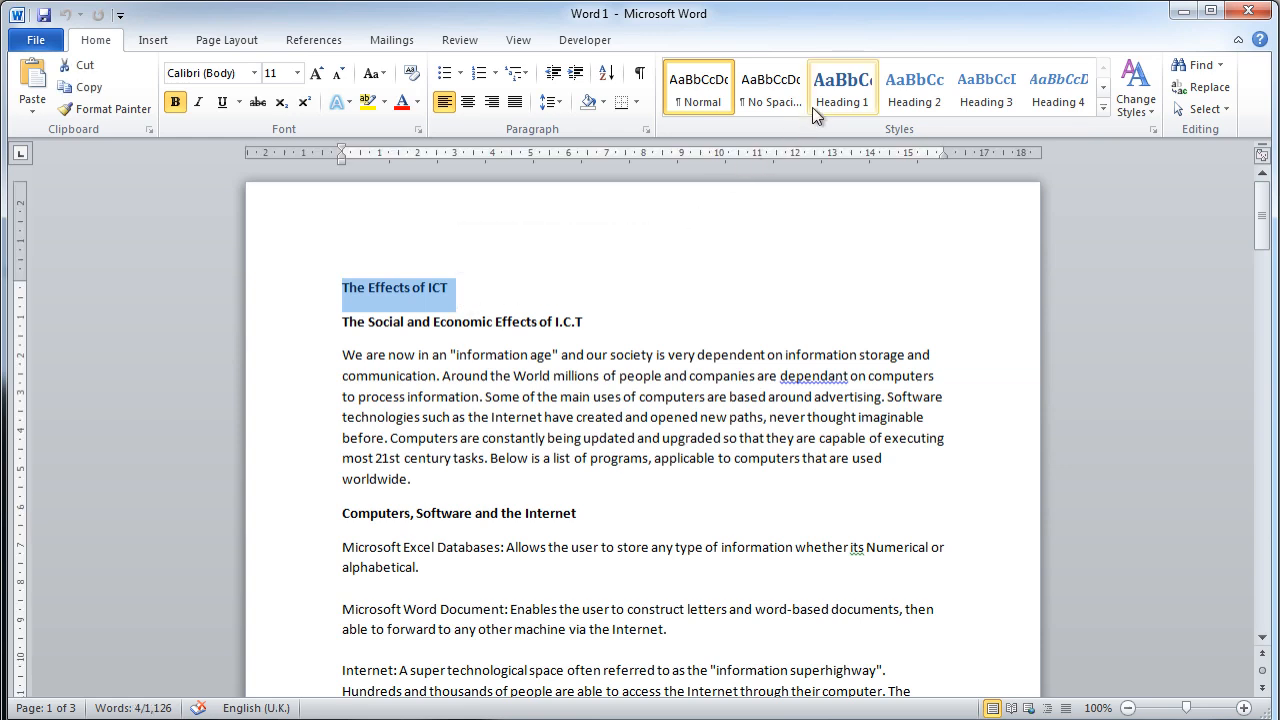
pyautogui.click(837, 102)
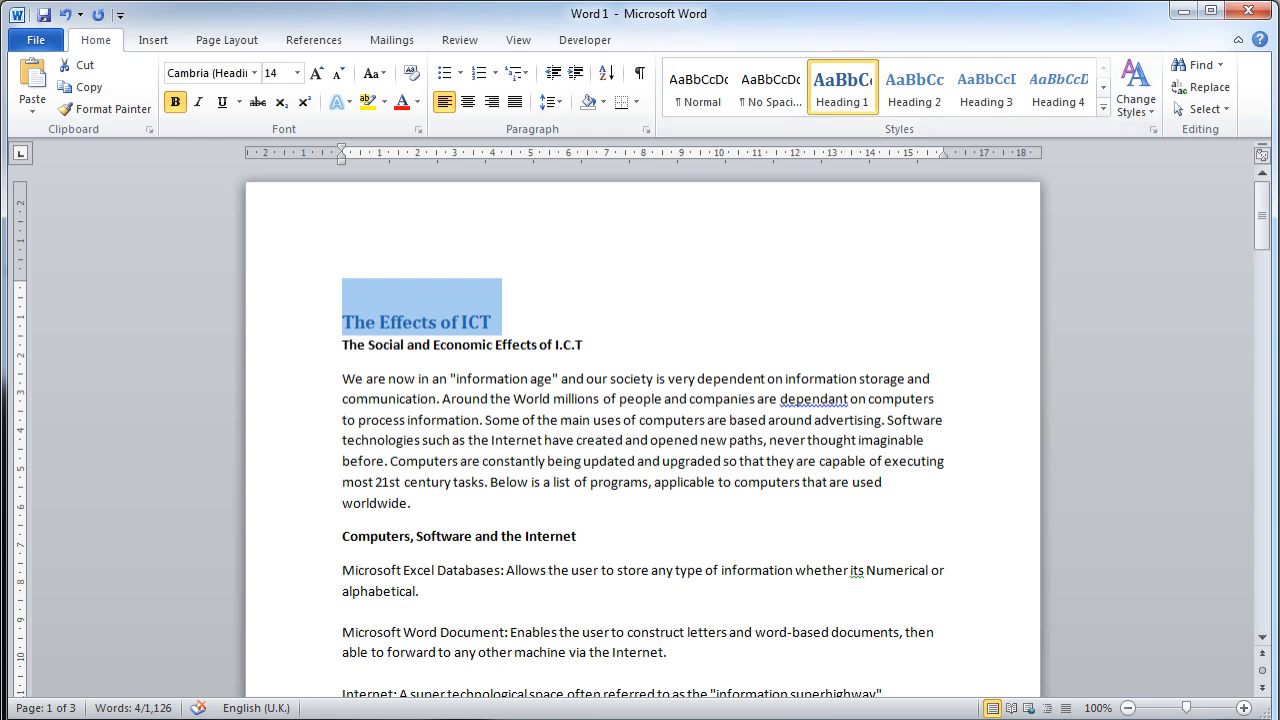
pyautogui.moveTo(590, 346); pyautogui.dragTo(330, 350)
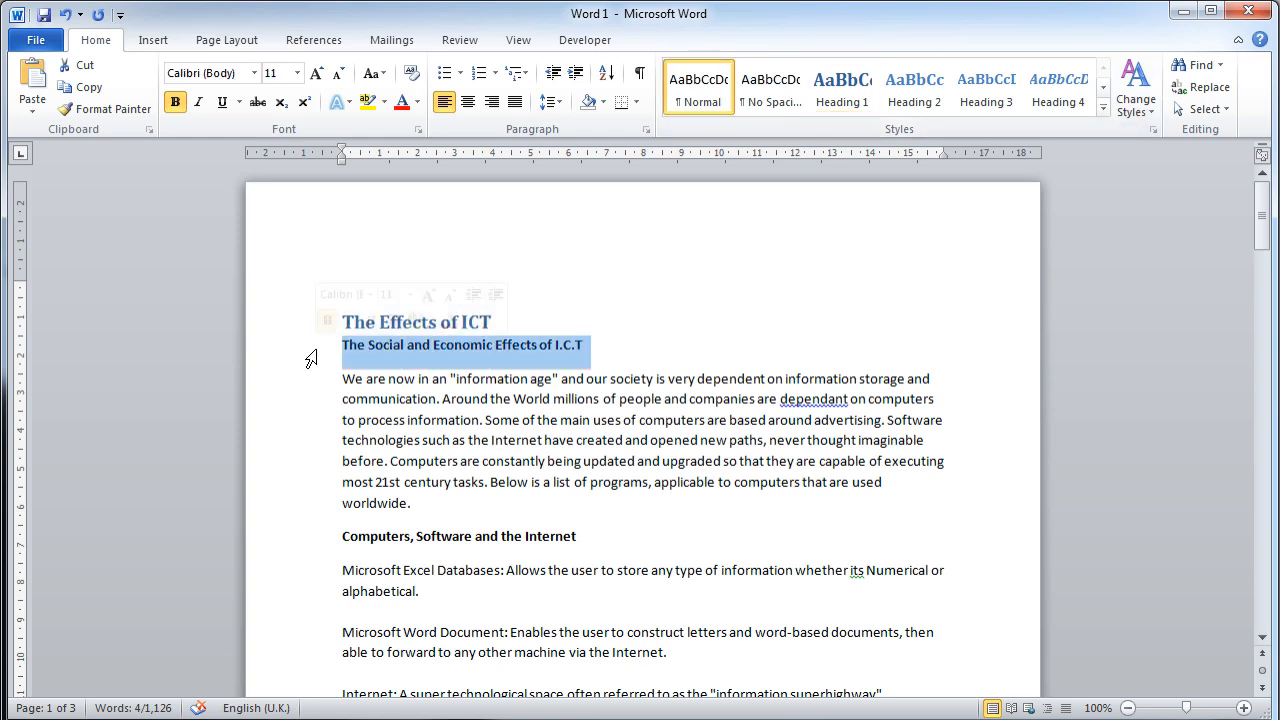
pyautogui.click(905, 100)
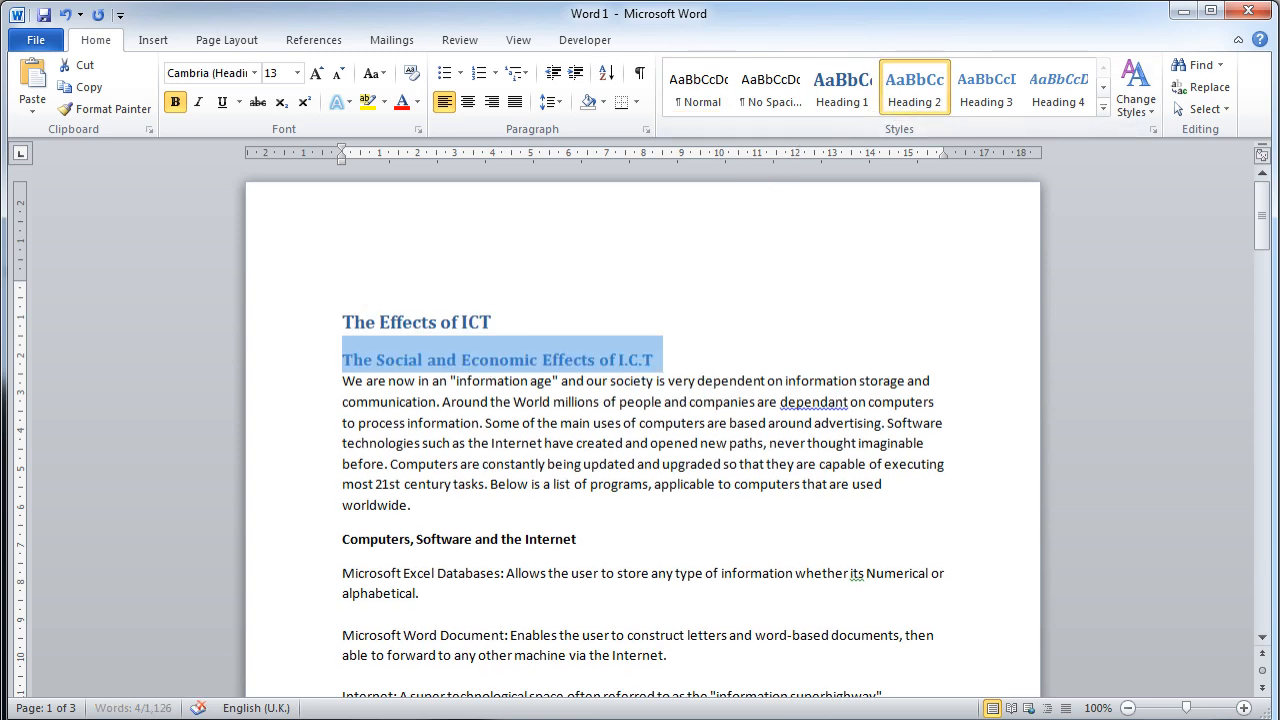
# Apply the Heading 2 style to "Computers, Software and the Internet" and "Personal Privacy".
pyautogui.moveTo(578, 540); pyautogui.dragTo(342, 540)
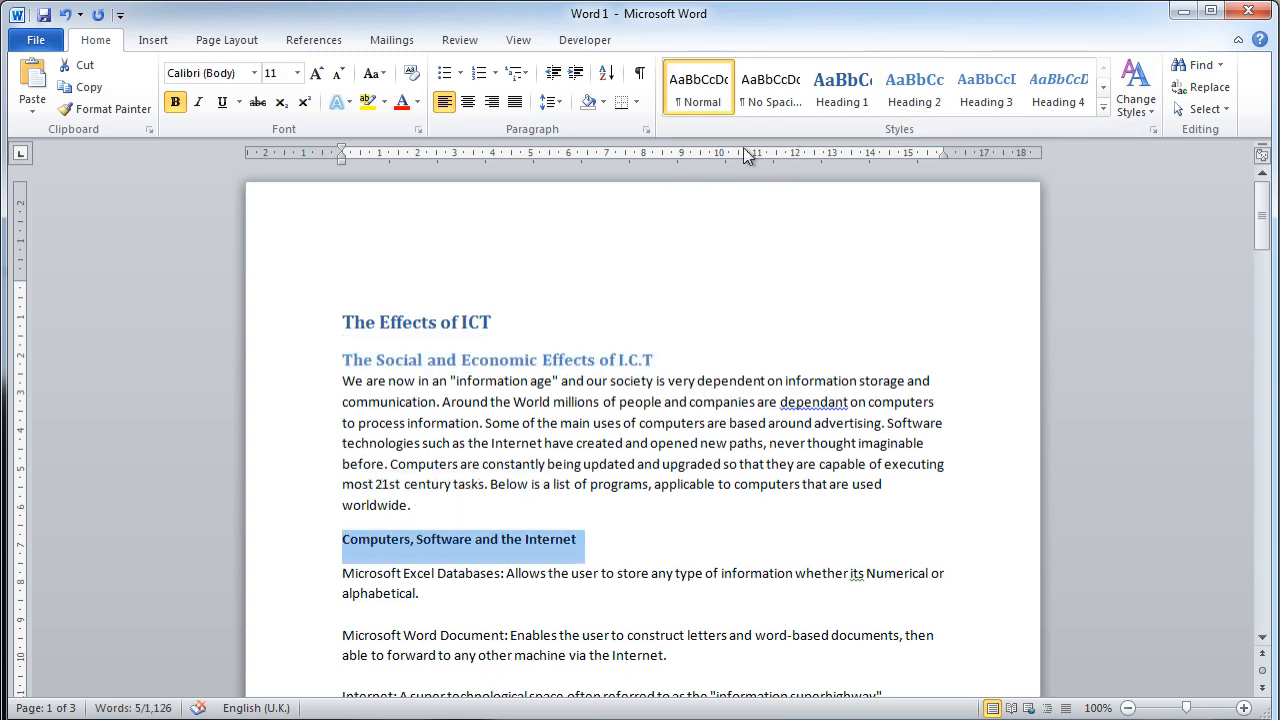
pyautogui.click(895, 103)
pyautogui.moveTo(1264, 205); pyautogui.dragTo(1258, 298)
pyautogui.moveTo(443, 260); pyautogui.dragTo(313, 269)
pyautogui.click(912, 88)
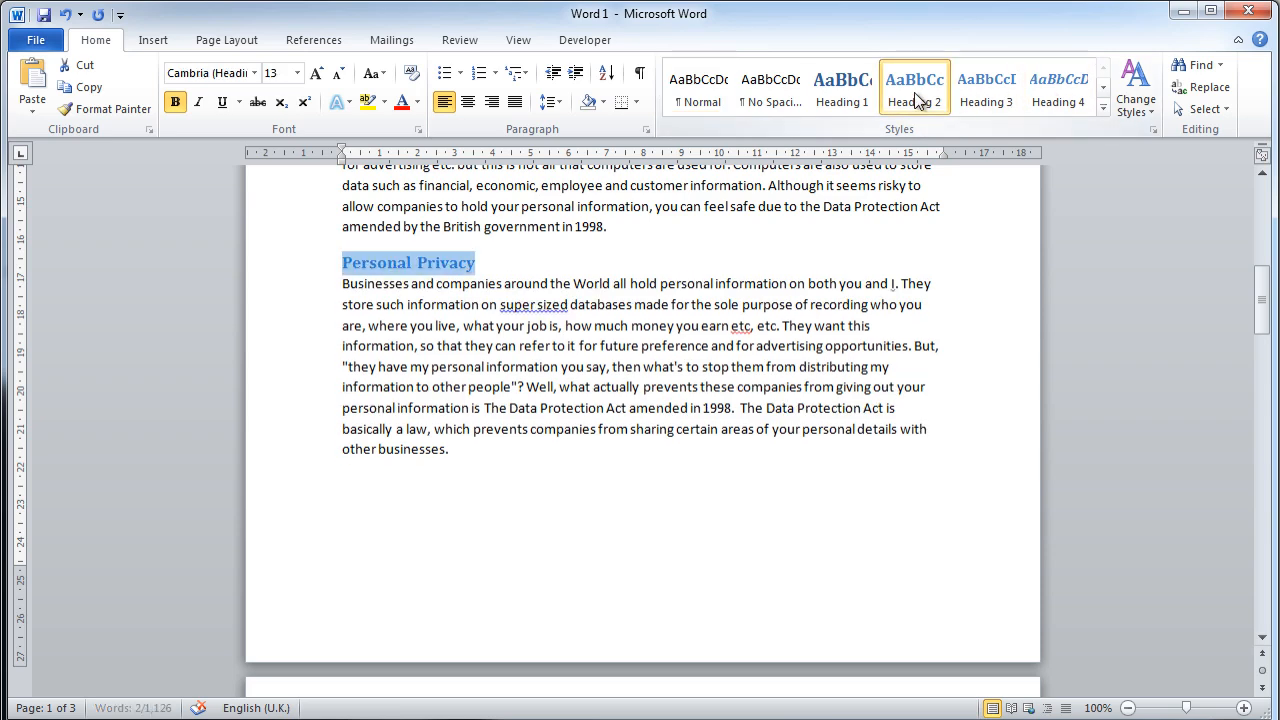
# Apply Heading 2 to "Change in Pedagogy" and Heading 3 to "ICT and the ways that we teach".
pyautogui.moveTo(1262, 292); pyautogui.dragTo(1258, 360)
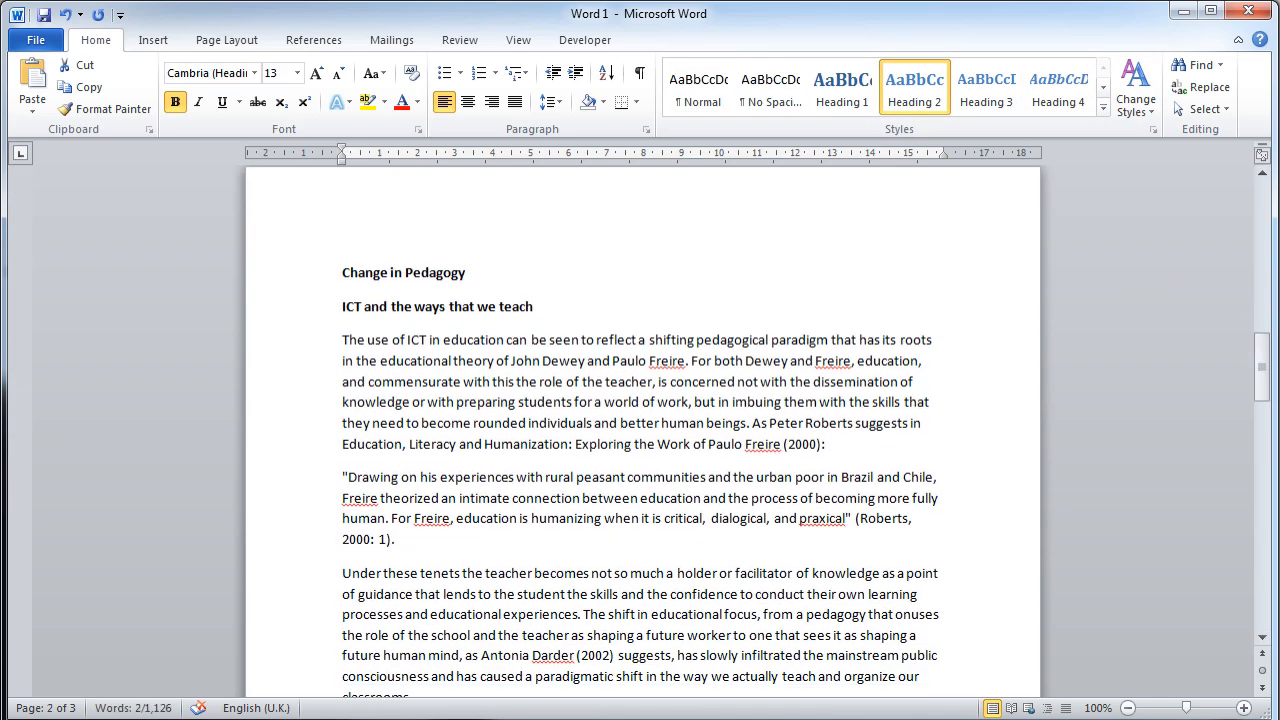
pyautogui.moveTo(467, 273); pyautogui.dragTo(331, 277)
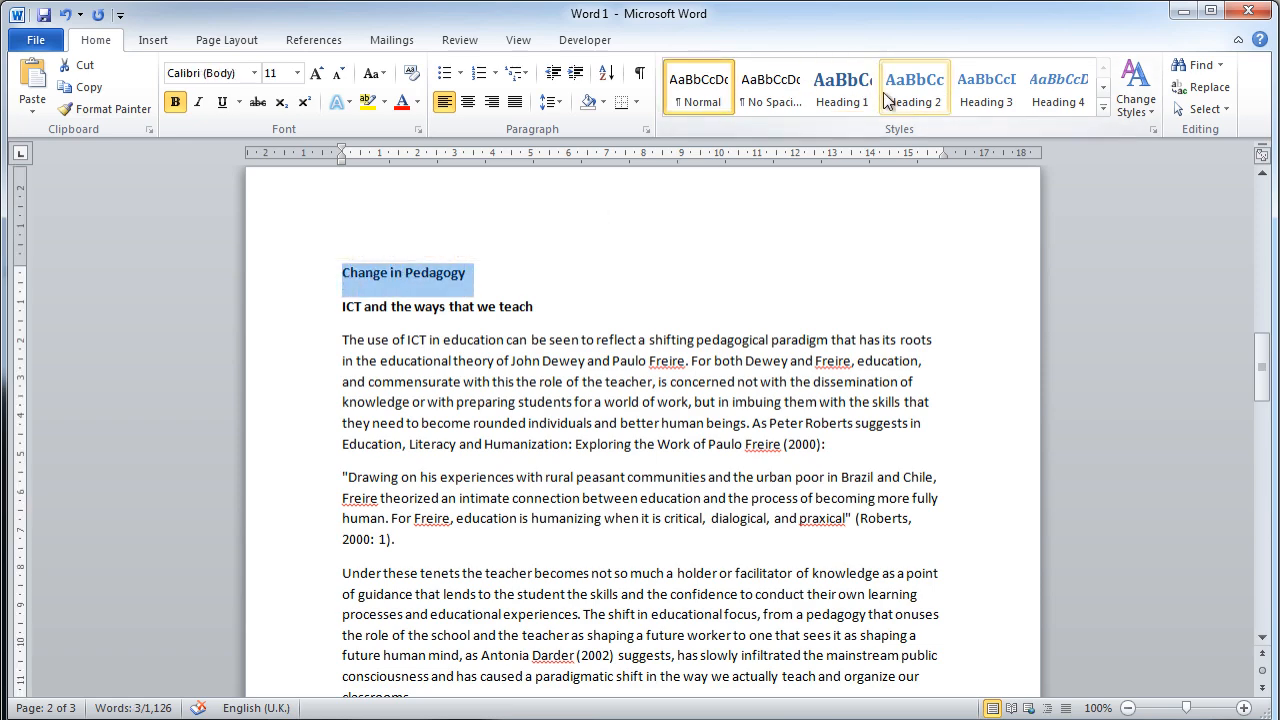
pyautogui.click(885, 95)
pyautogui.moveTo(541, 296); pyautogui.dragTo(342, 296)
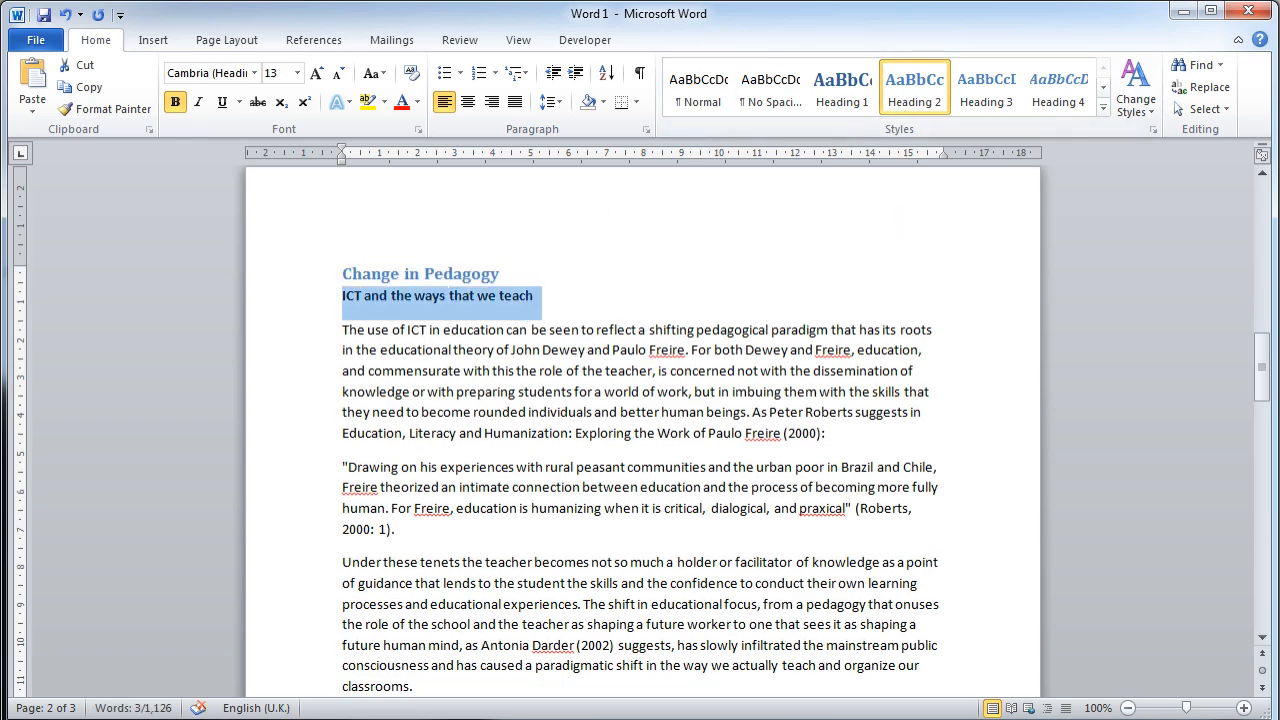
pyautogui.click(988, 90)
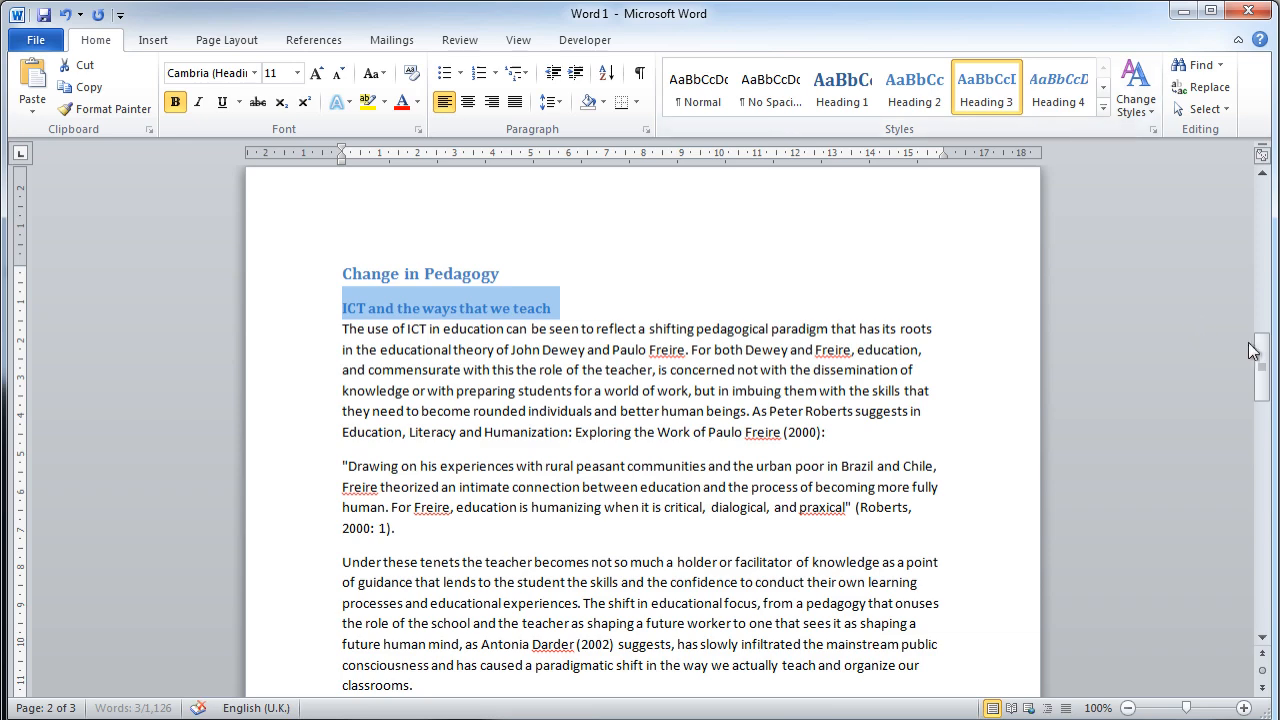
# Apply the Heading 3 style to "ICT and the ways that we learn" and "Conclusion - Postmodern pedagogy".
pyautogui.moveTo(1253, 350); pyautogui.dragTo(1260, 418)
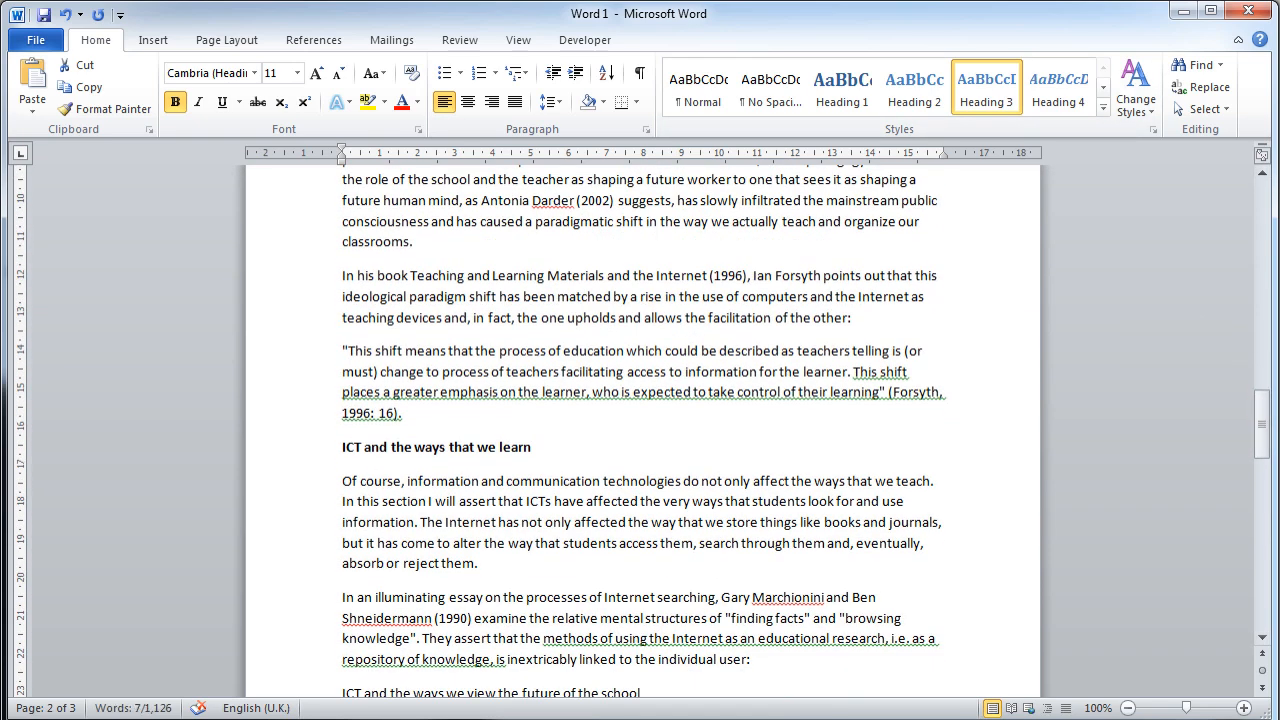
pyautogui.moveTo(532, 447); pyautogui.dragTo(342, 447)
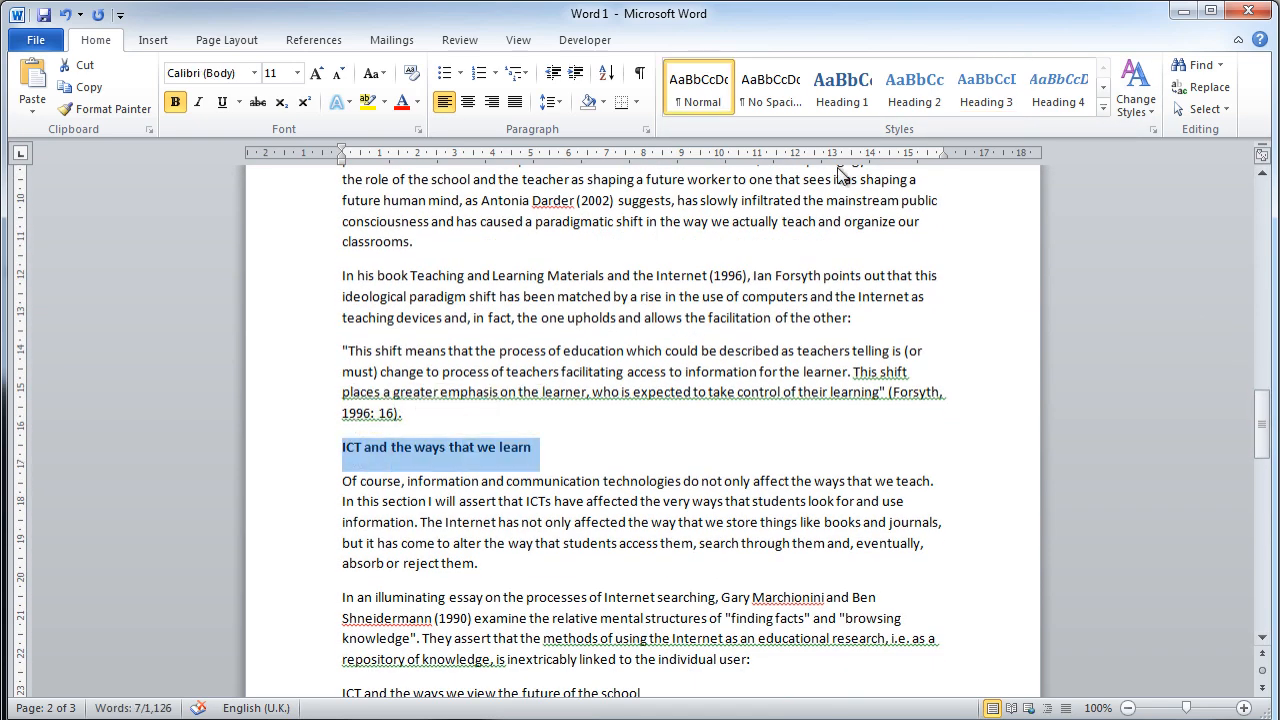
pyautogui.click(975, 87)
pyautogui.moveTo(1260, 425); pyautogui.dragTo(1259, 511)
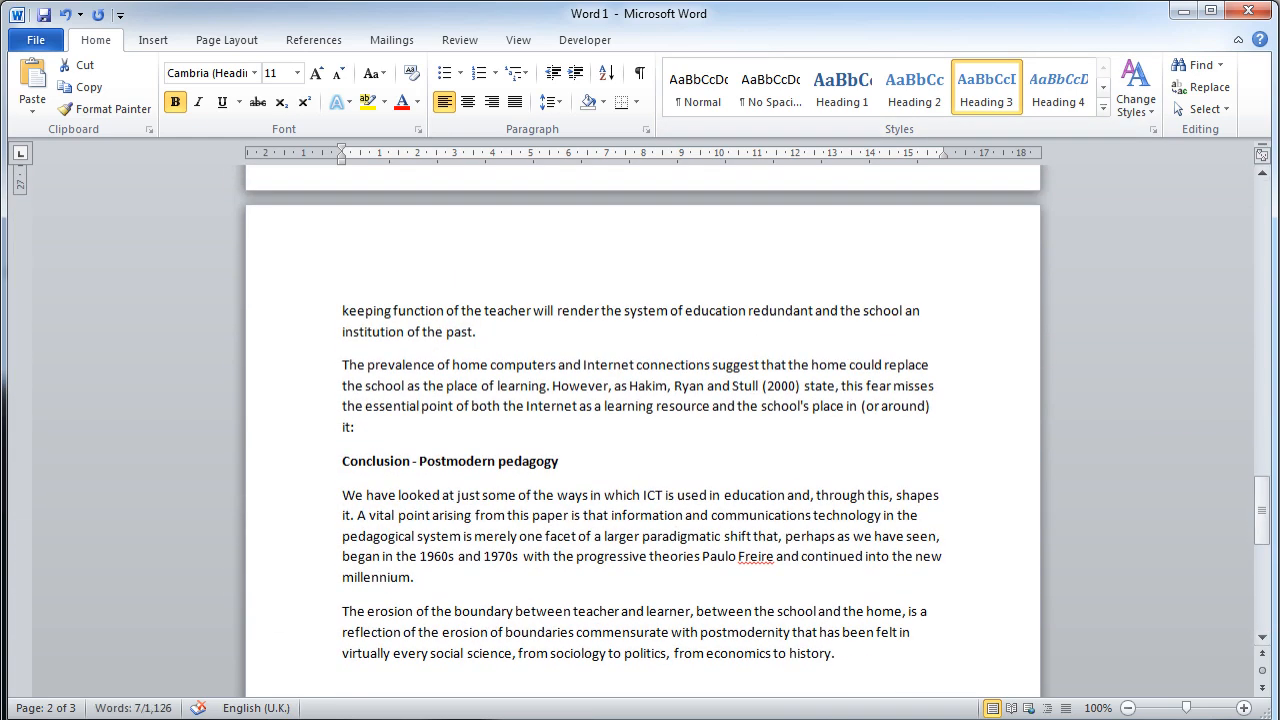
pyautogui.moveTo(560, 462); pyautogui.dragTo(342, 462)
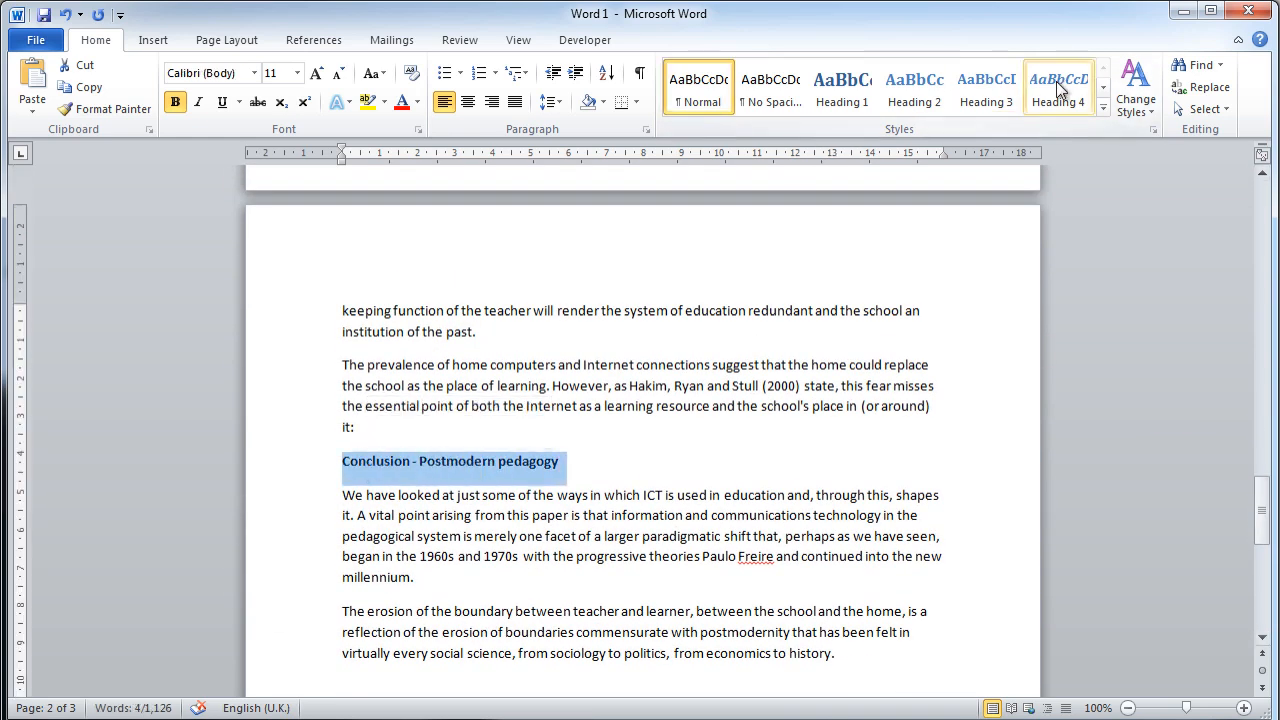
pyautogui.click(1000, 90)
# Insert a page break before the title "The Effects of ICT" to create a blank first page.
pyautogui.moveTo(1262, 517); pyautogui.dragTo(1262, 222)
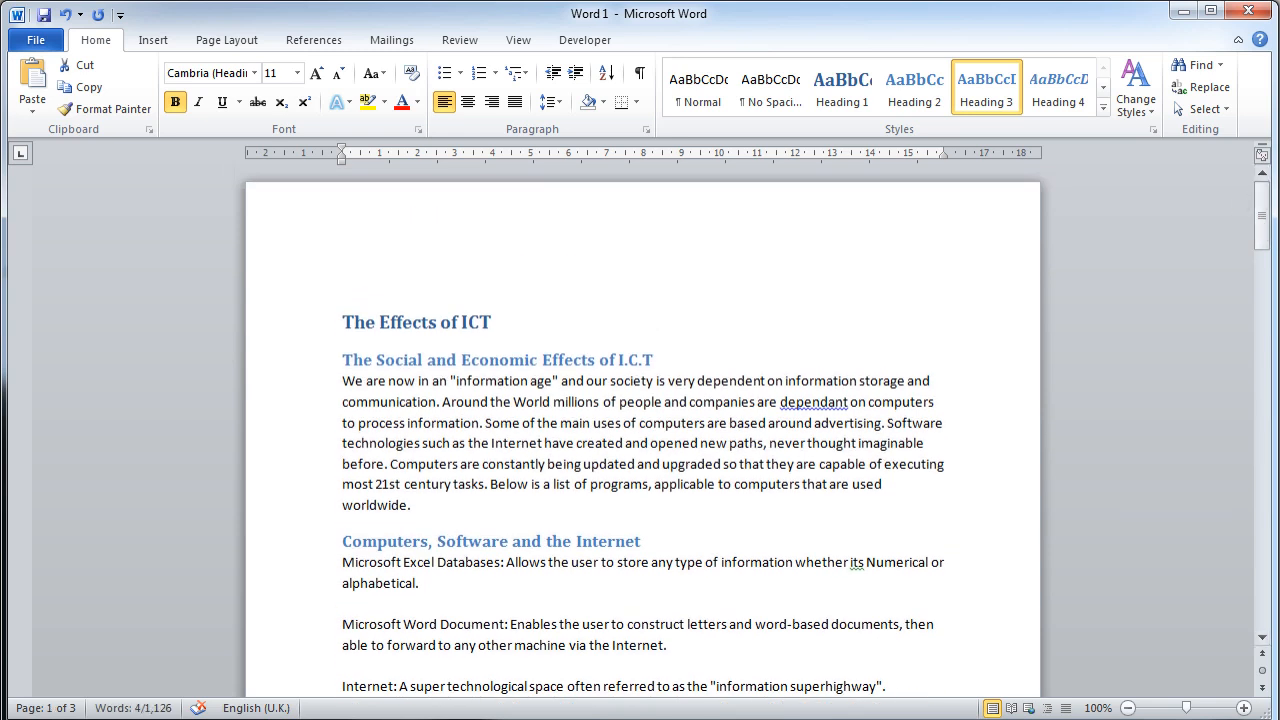
pyautogui.click(343, 322)
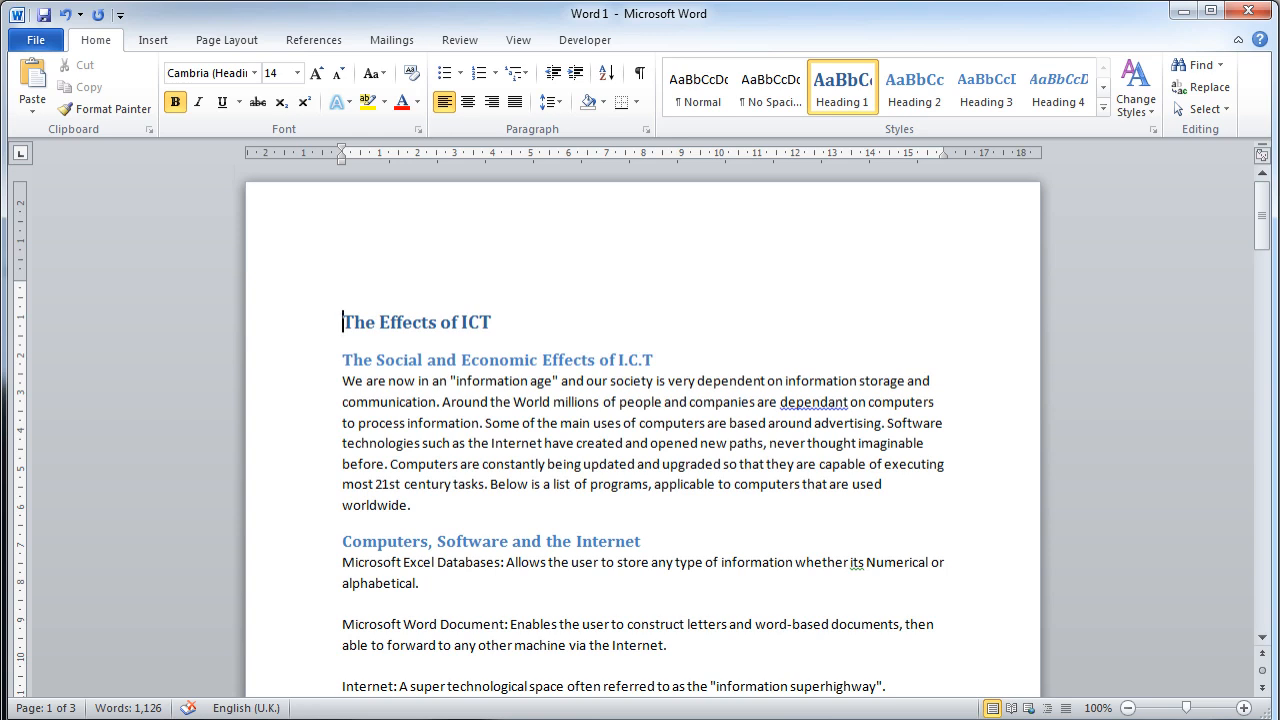
pyautogui.click(158, 48)
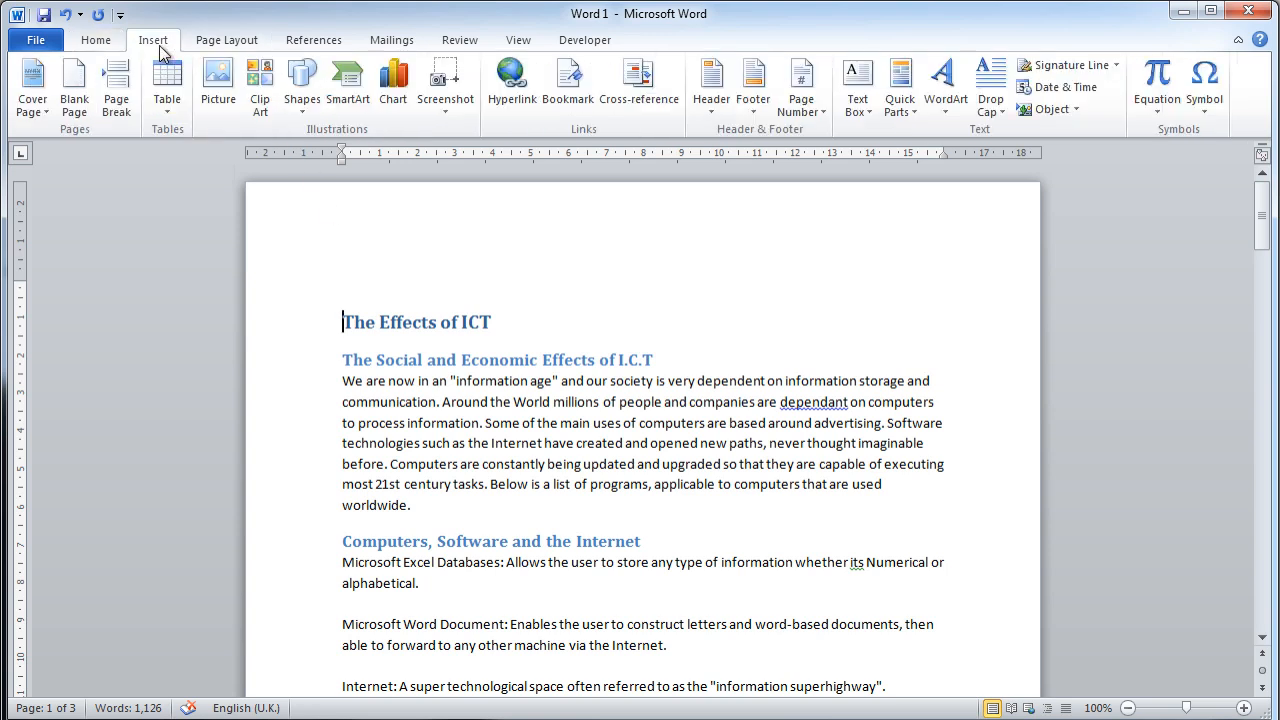
pyautogui.click(116, 104)
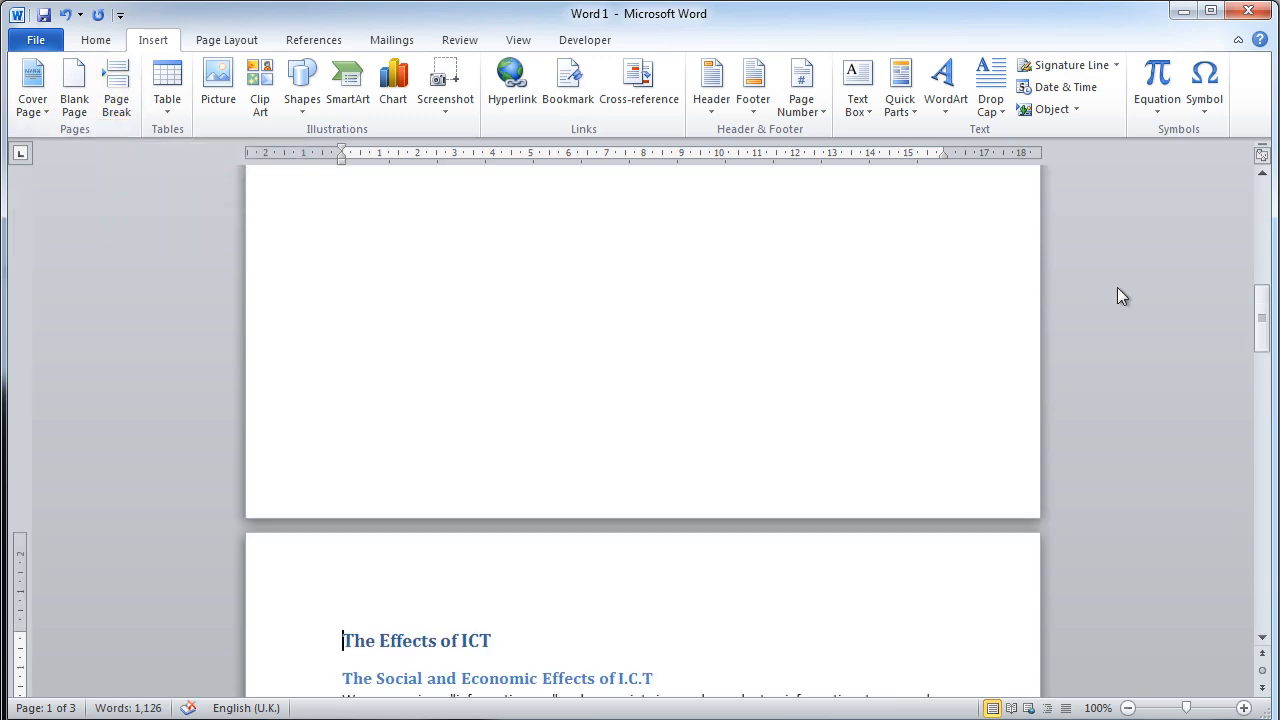
pyautogui.moveTo(1264, 307)
pyautogui.mouseDown()
pyautogui.moveTo(1263, 209)
pyautogui.moveTo(1260, 290)
pyautogui.mouseUp()
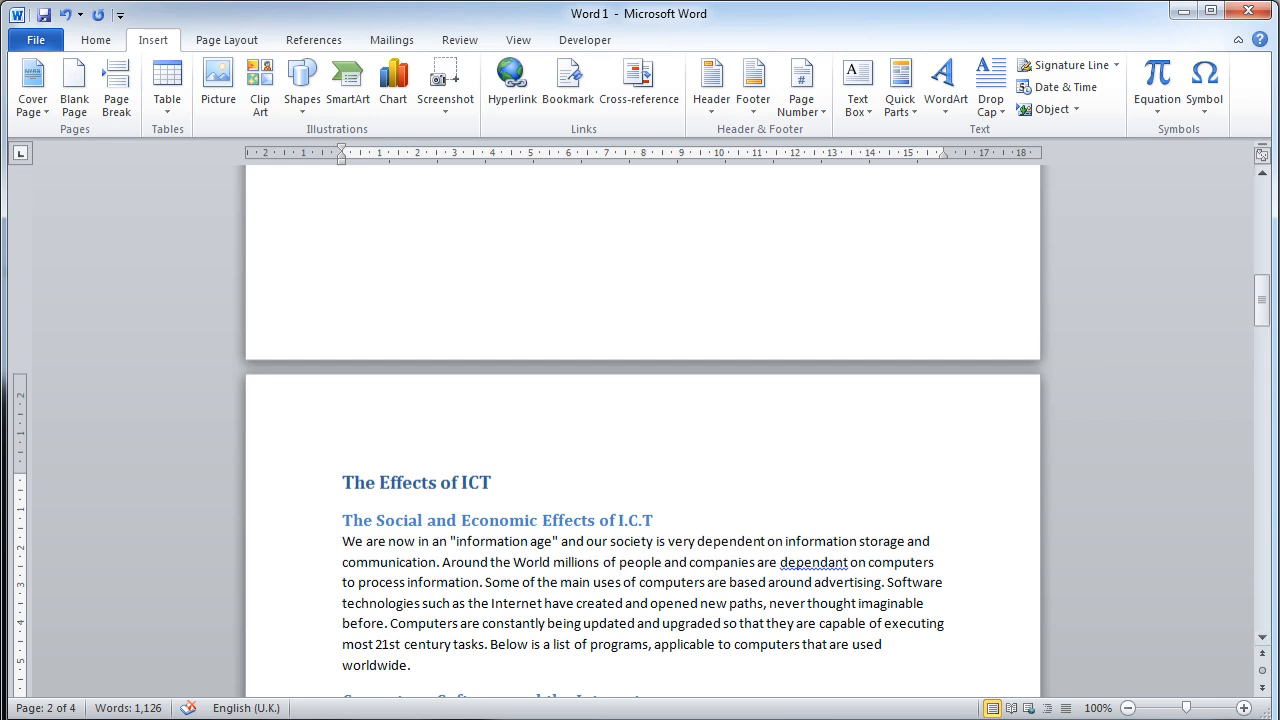
# Insert the built-in Automatic Table 2 table of contents on the blank first page.
pyautogui.moveTo(1265, 308); pyautogui.dragTo(1257, 165)
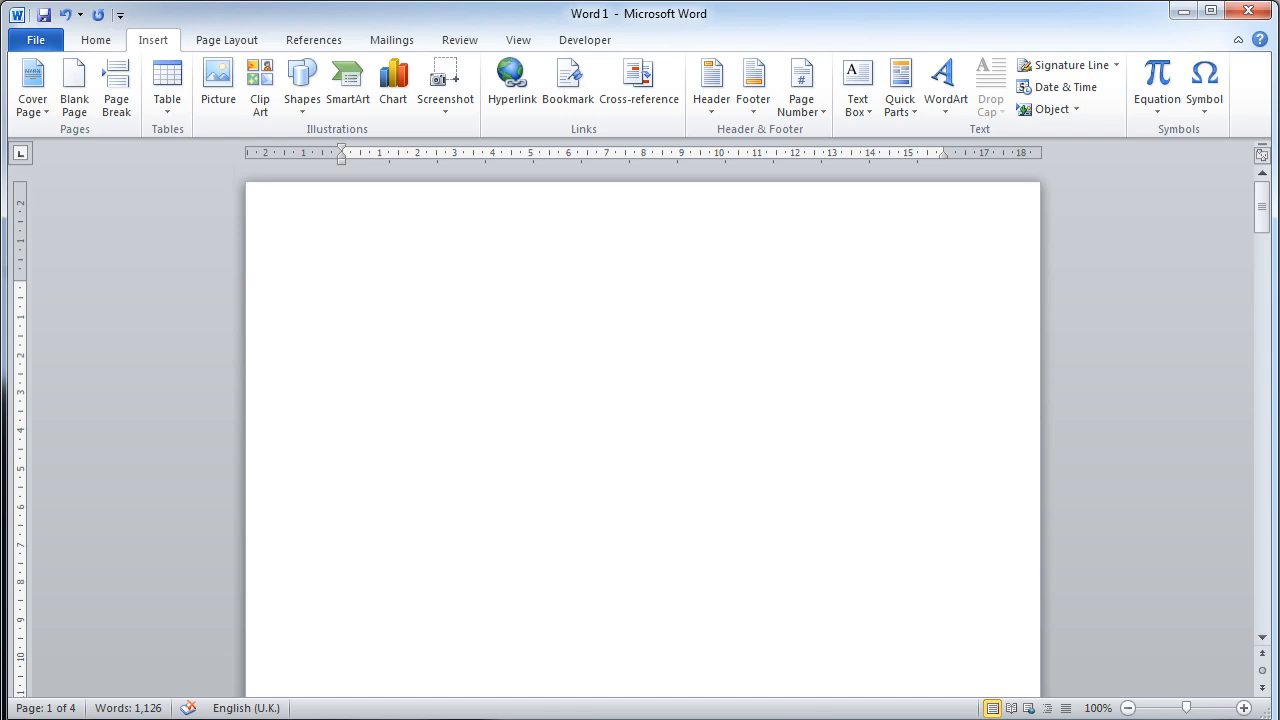
pyautogui.click(310, 45)
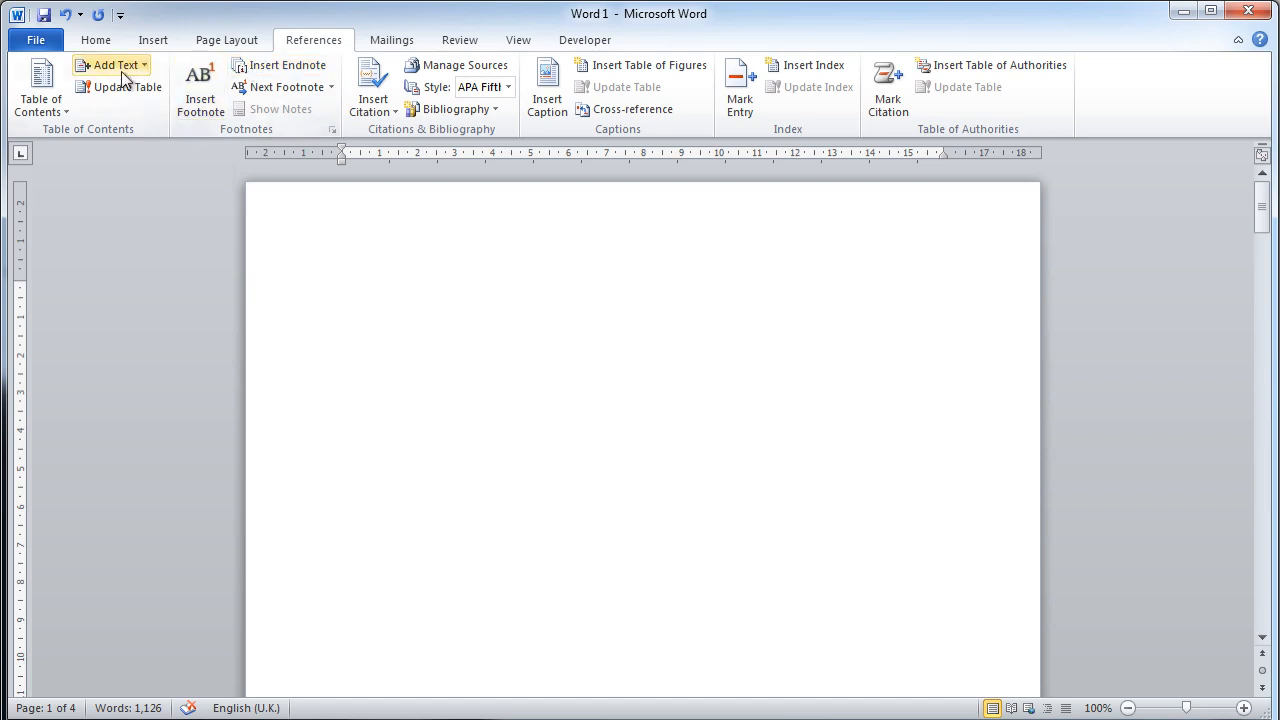
pyautogui.click(62, 111)
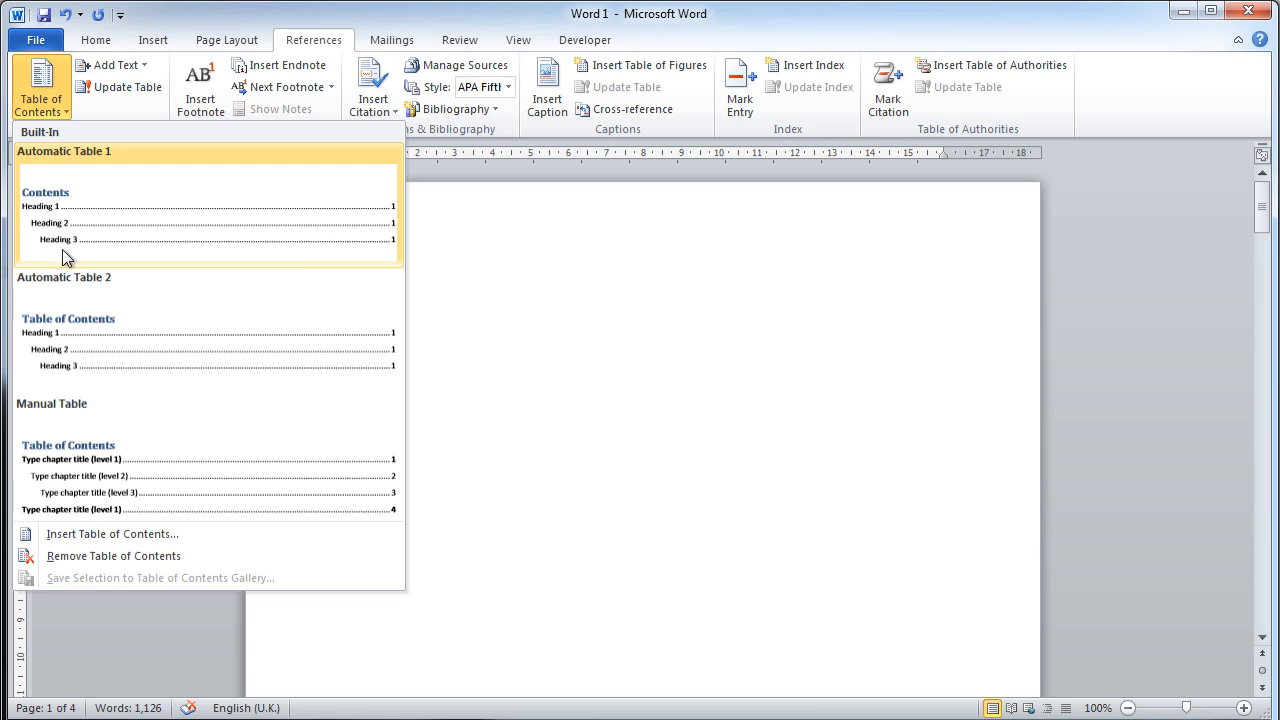
pyautogui.click(89, 334)
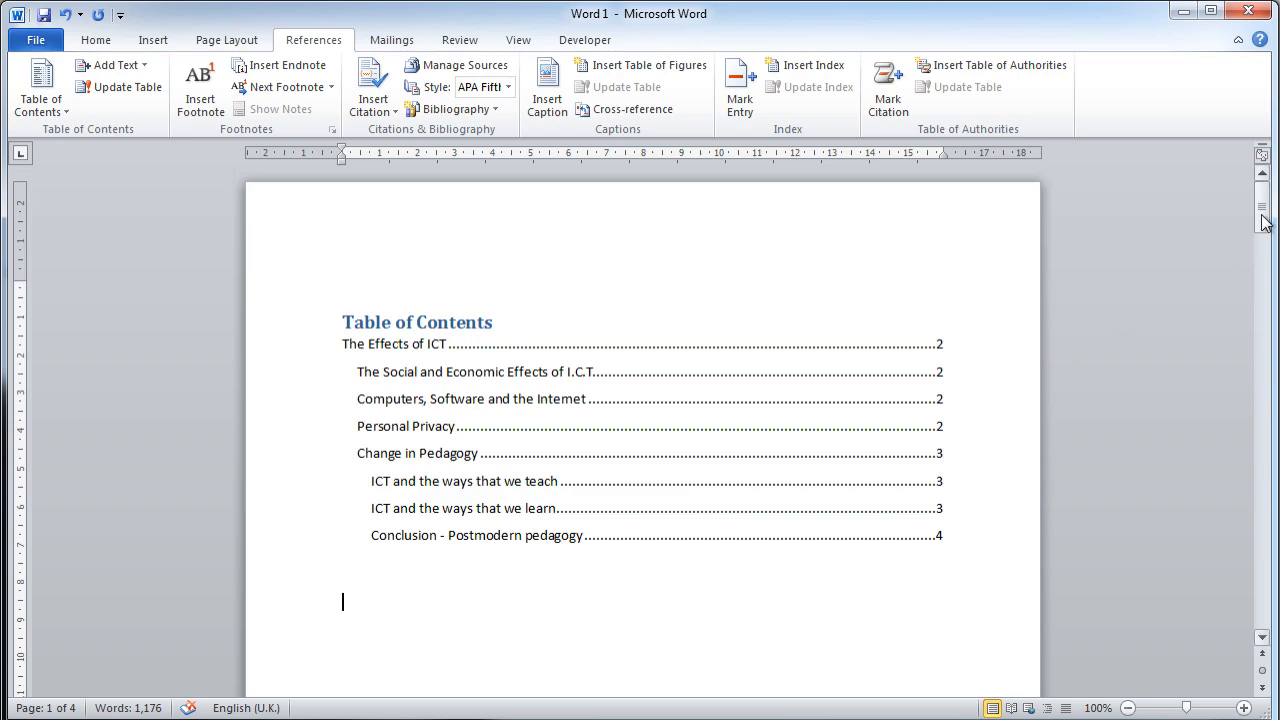
# Add the line "New Heading" after the document's last paragraph and apply the Heading 2 style to it.
pyautogui.moveTo(1262, 212); pyautogui.dragTo(1260, 563)
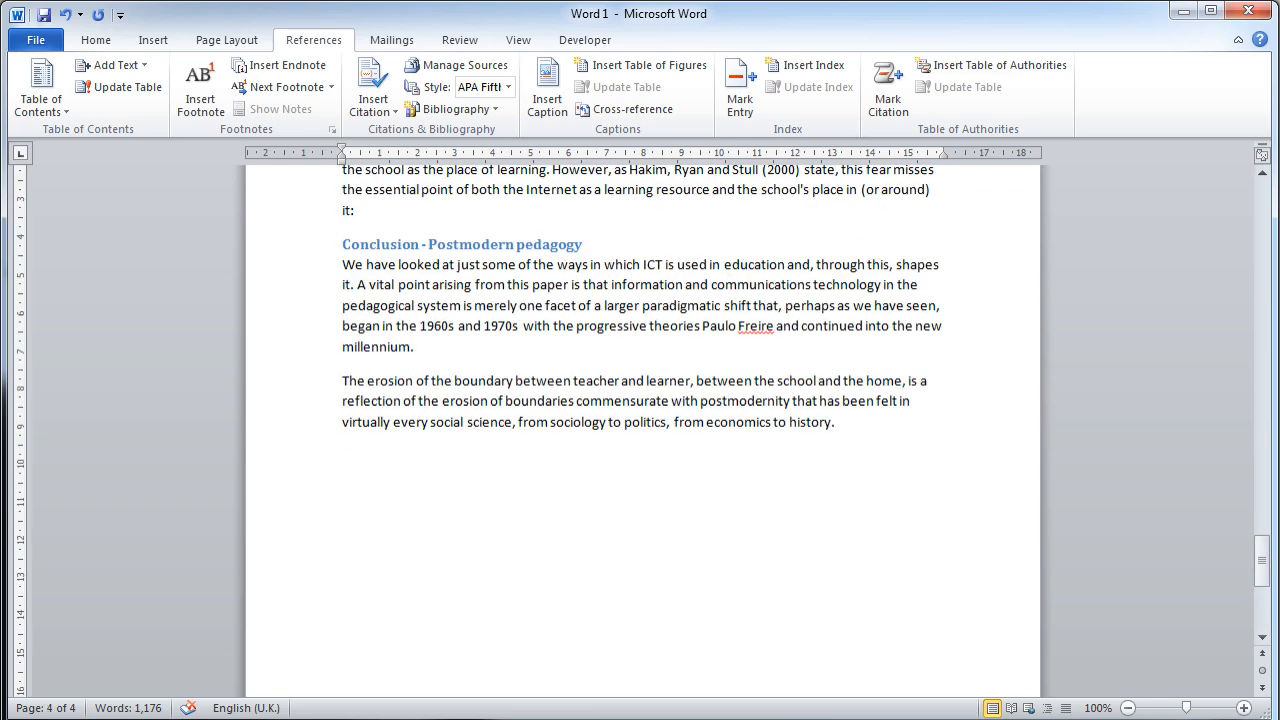
pyautogui.press('Return')
pyautogui.write('New Heading')
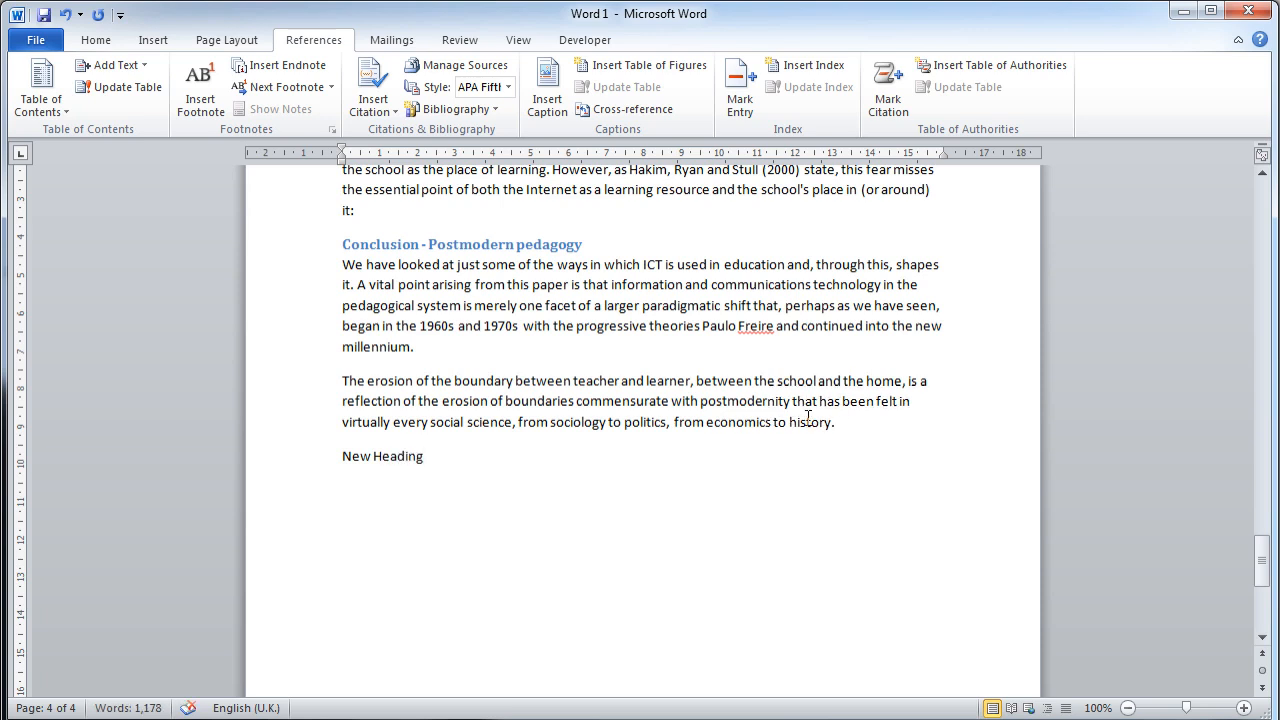
pyautogui.moveTo(424, 456); pyautogui.dragTo(342, 460)
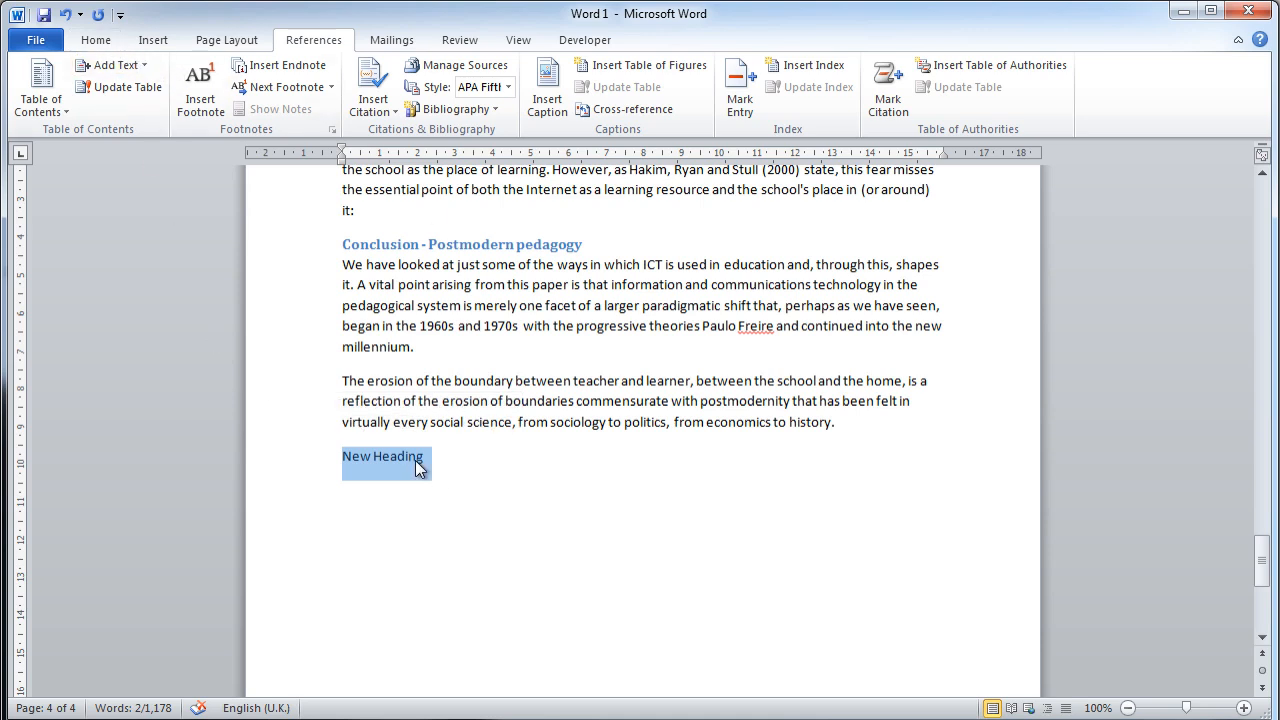
pyautogui.click(96, 42)
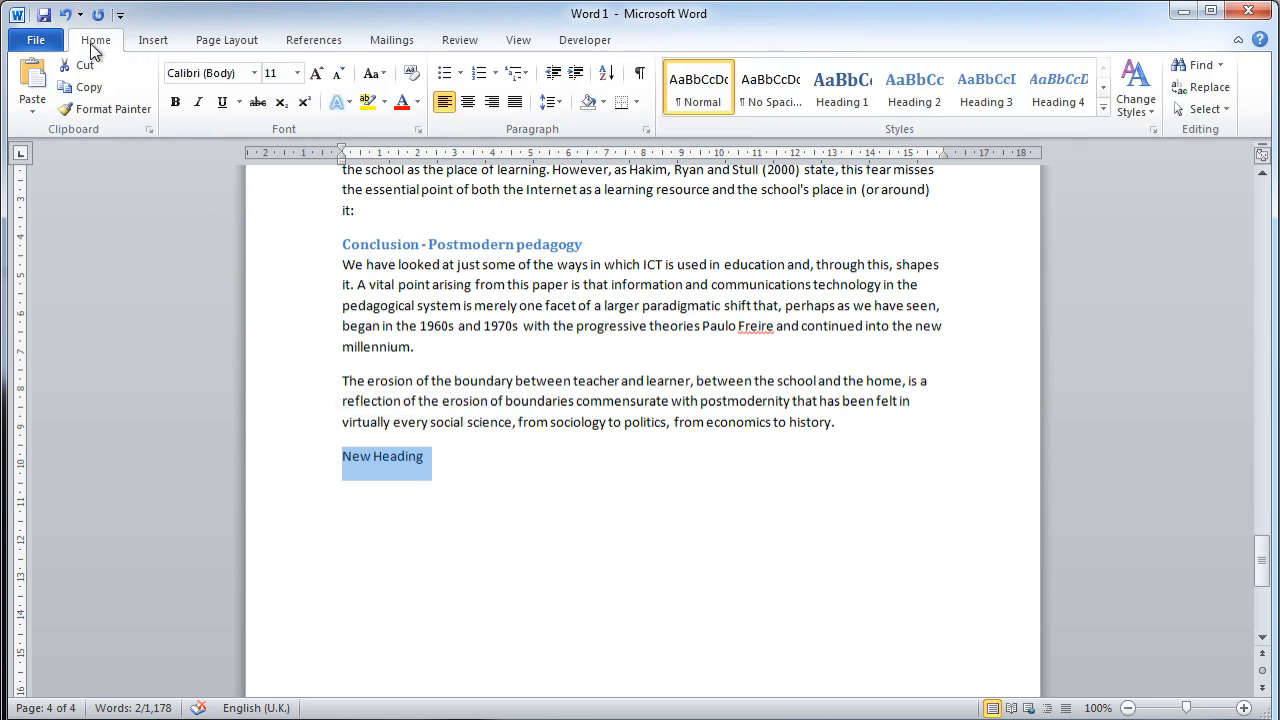
pyautogui.click(925, 96)
pyautogui.click(925, 93)
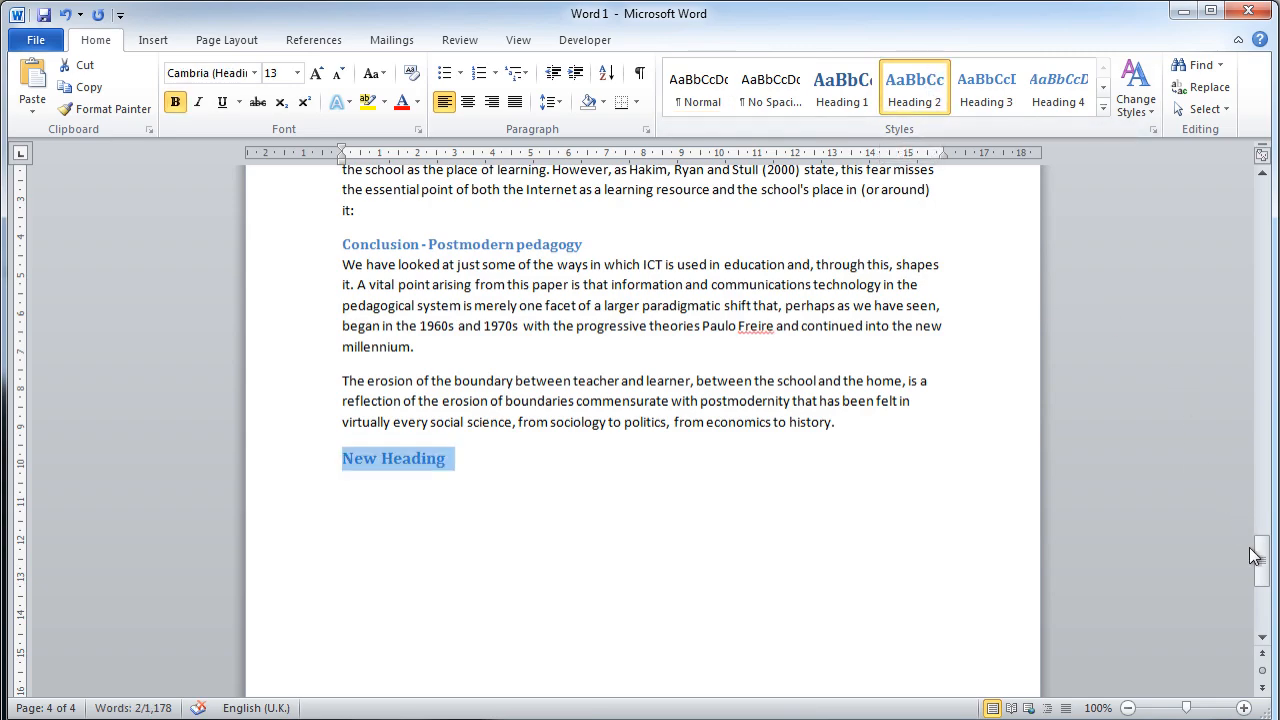
# Update the entire table of contents, including its headings as well as page numbers.
pyautogui.moveTo(1262, 553); pyautogui.dragTo(1266, 173)
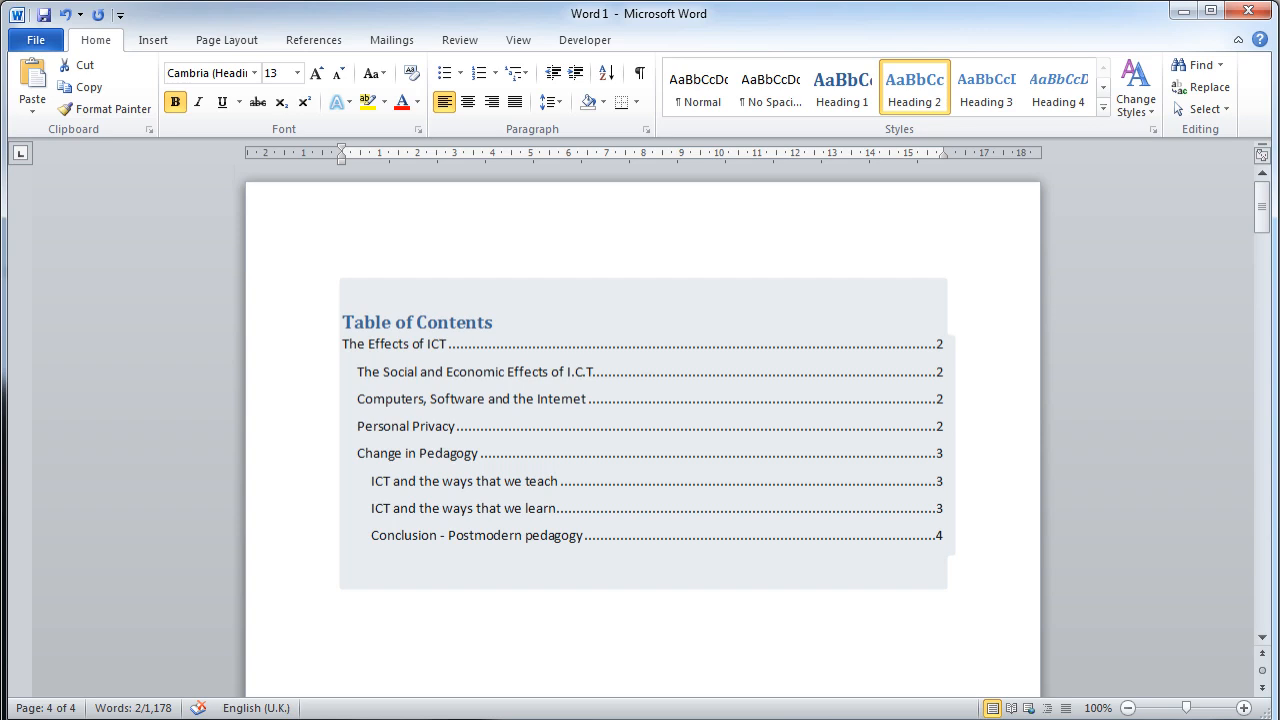
pyautogui.click(406, 321)
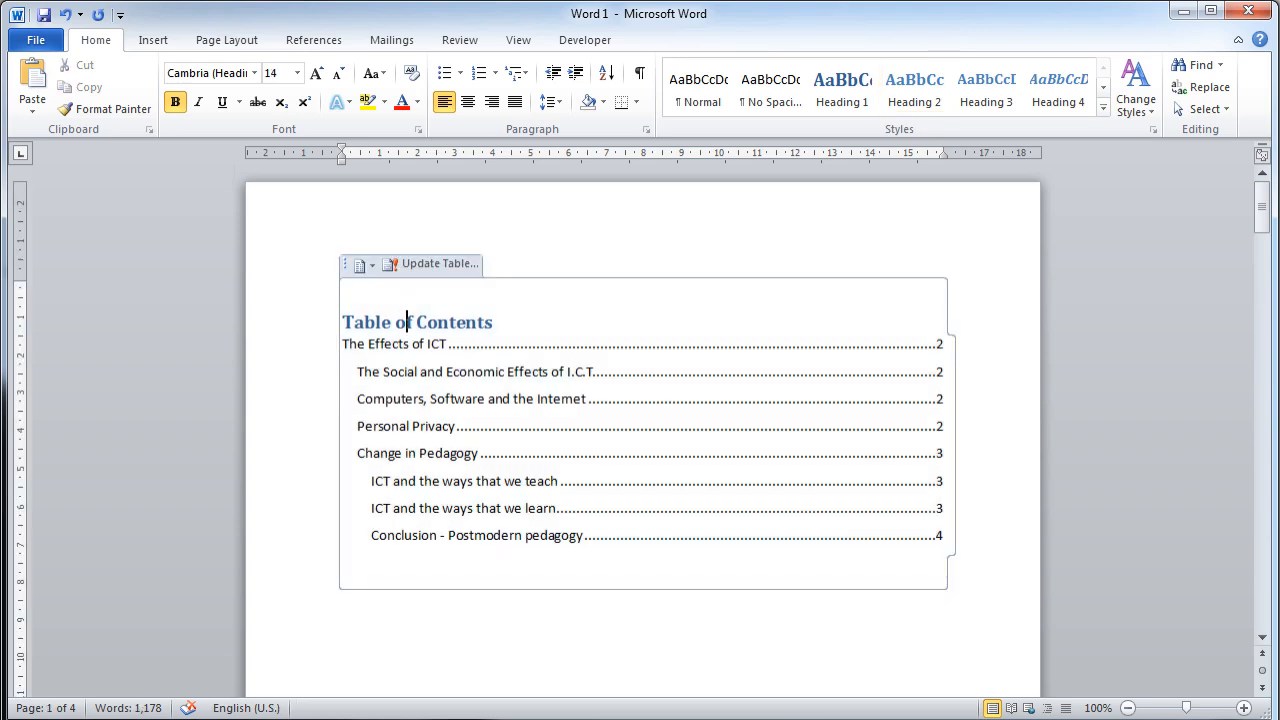
pyautogui.click(420, 266)
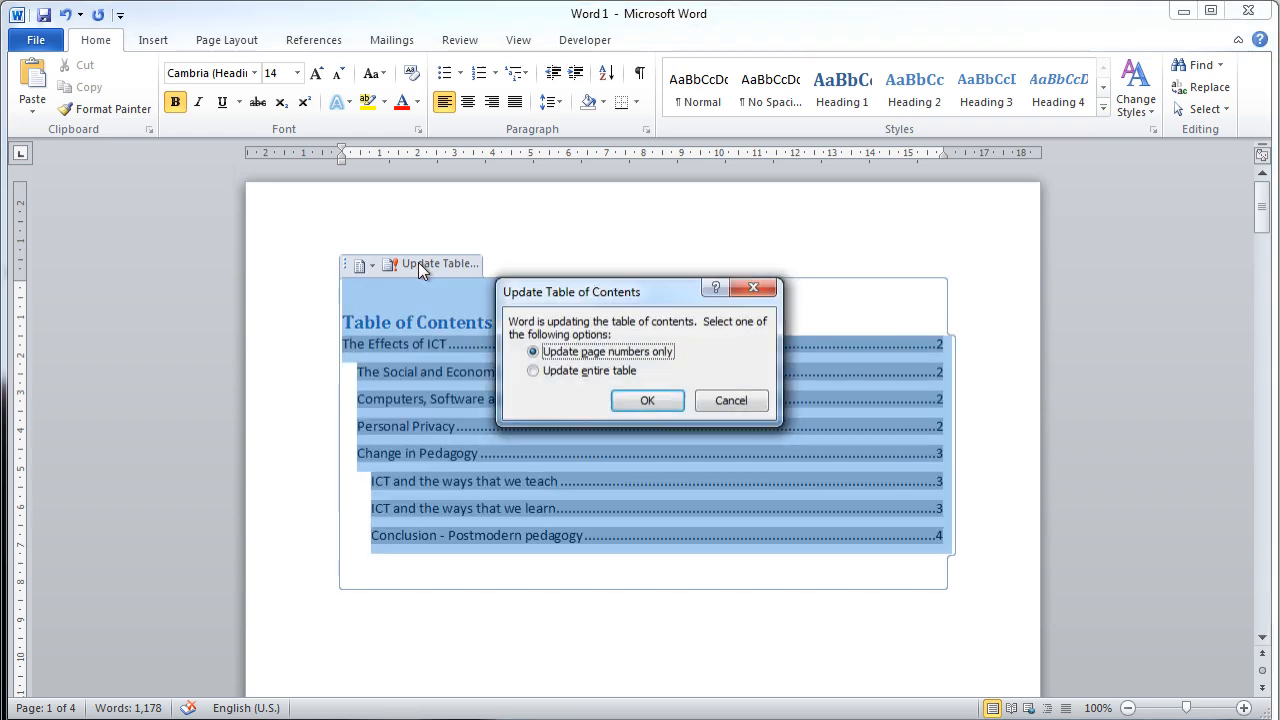
pyautogui.click(534, 371)
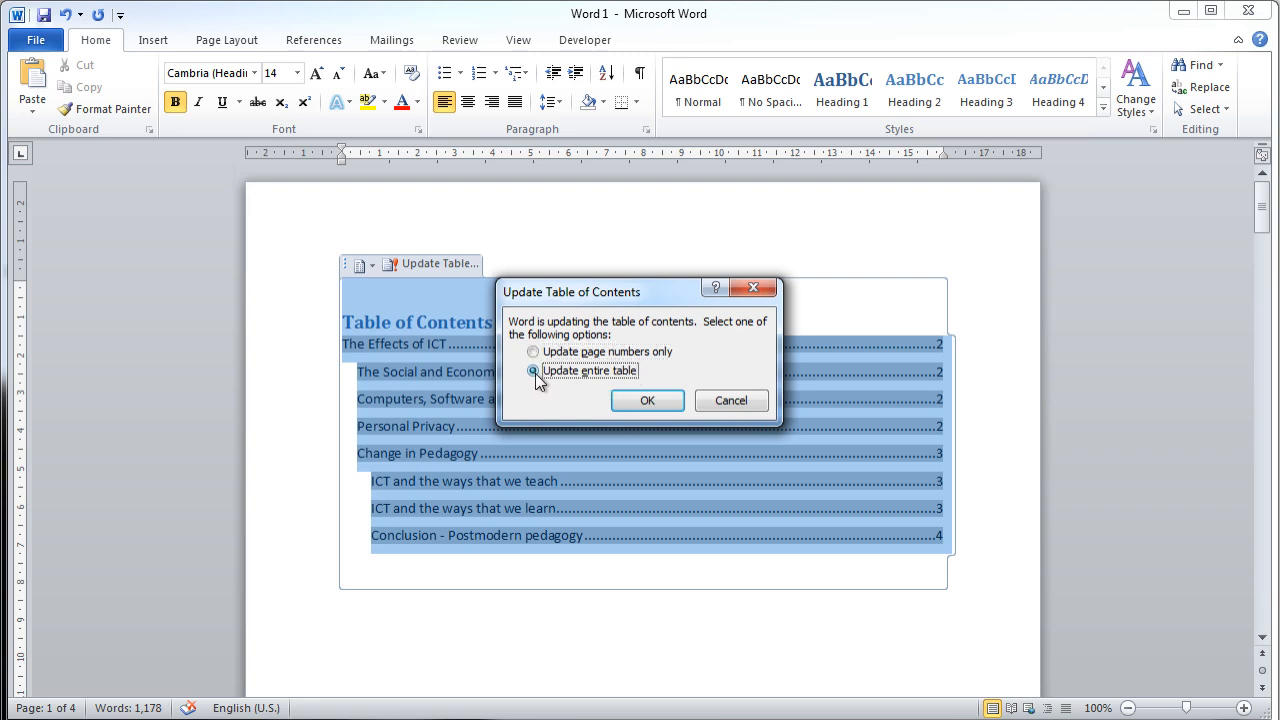
pyautogui.click(645, 400)
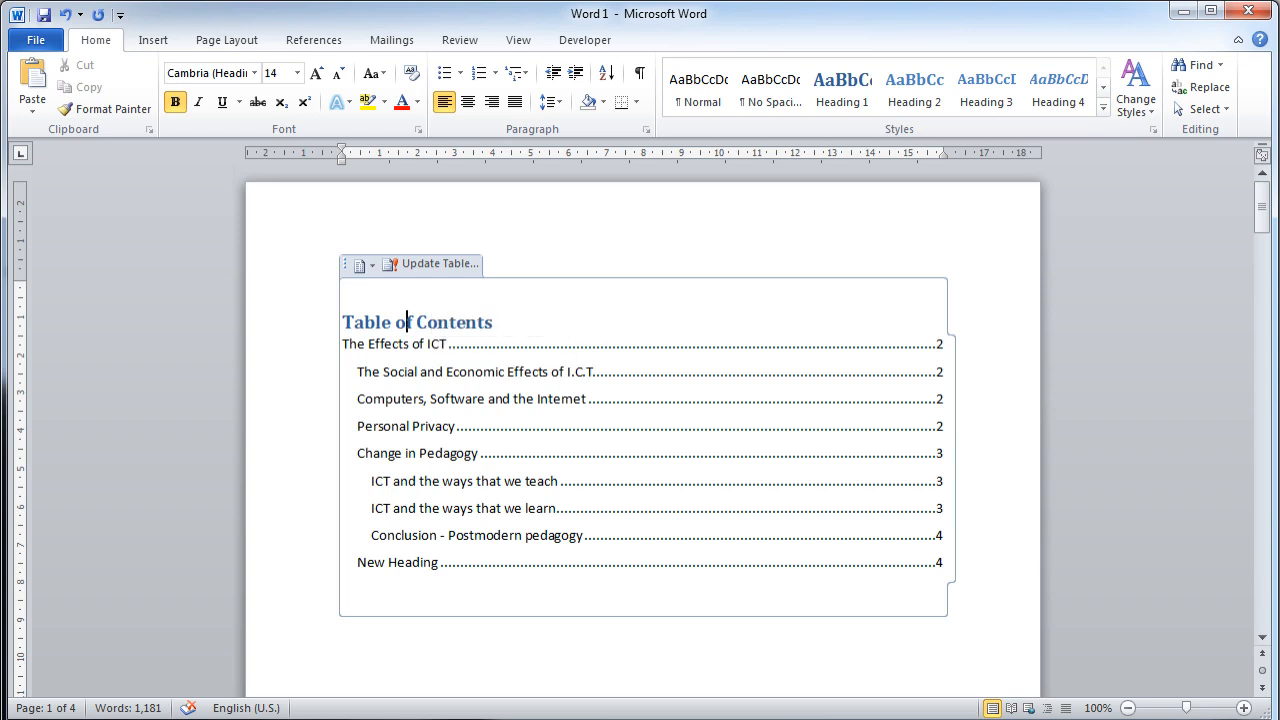
pyautogui.click(535, 628)
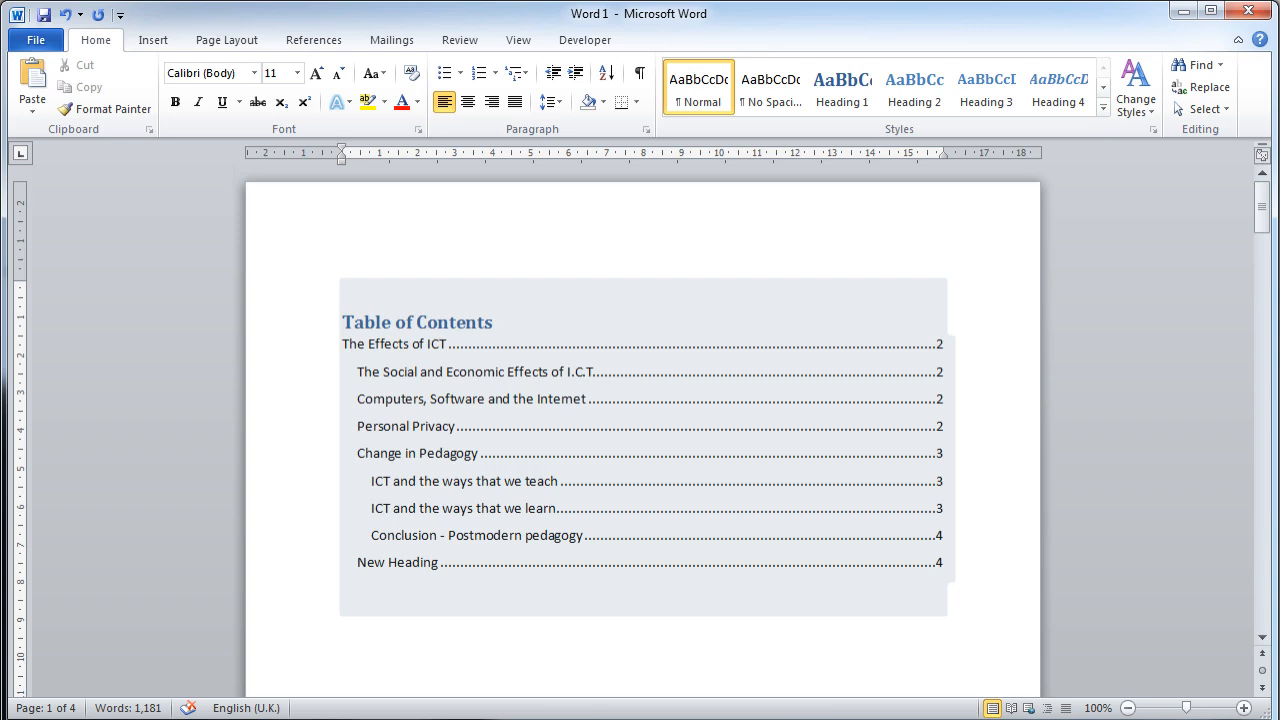
# Follow the "Change in Pedagogy" link in the table of contents, and return to the first page.
pyautogui.click(457, 322)
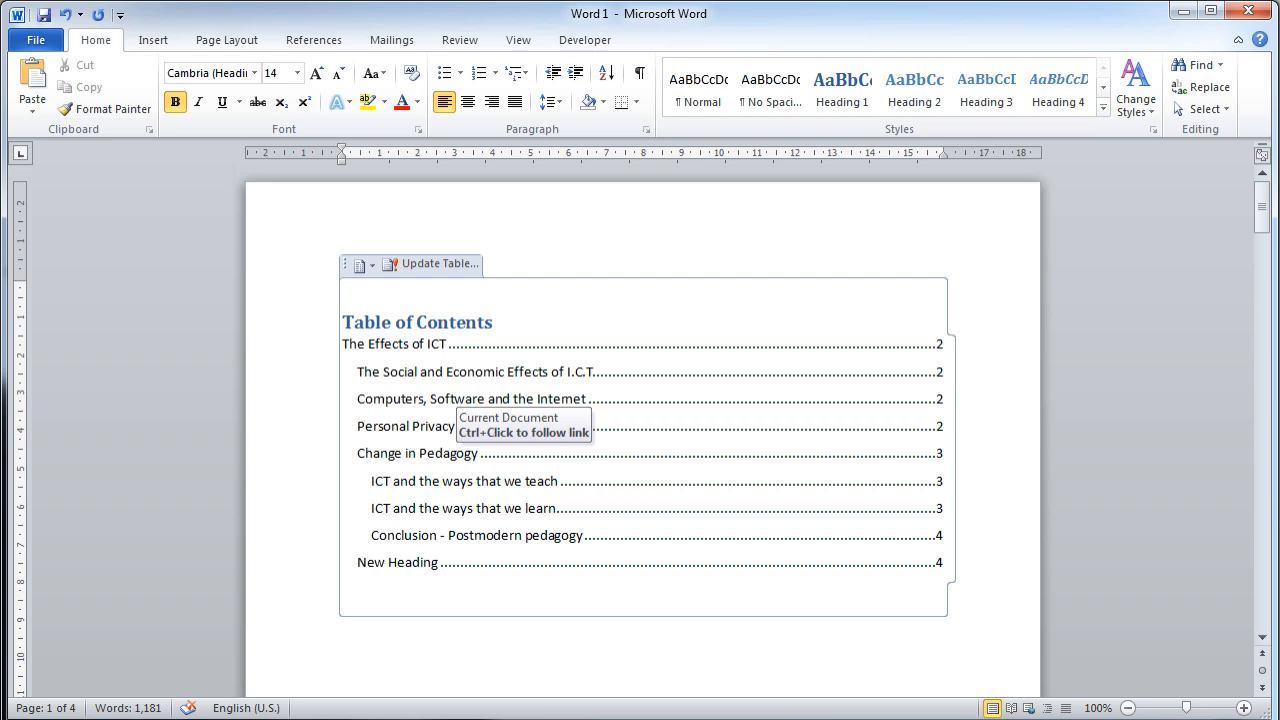
pyautogui.keyDown('ctrl'); pyautogui.click(421, 456); pyautogui.keyUp('ctrl')
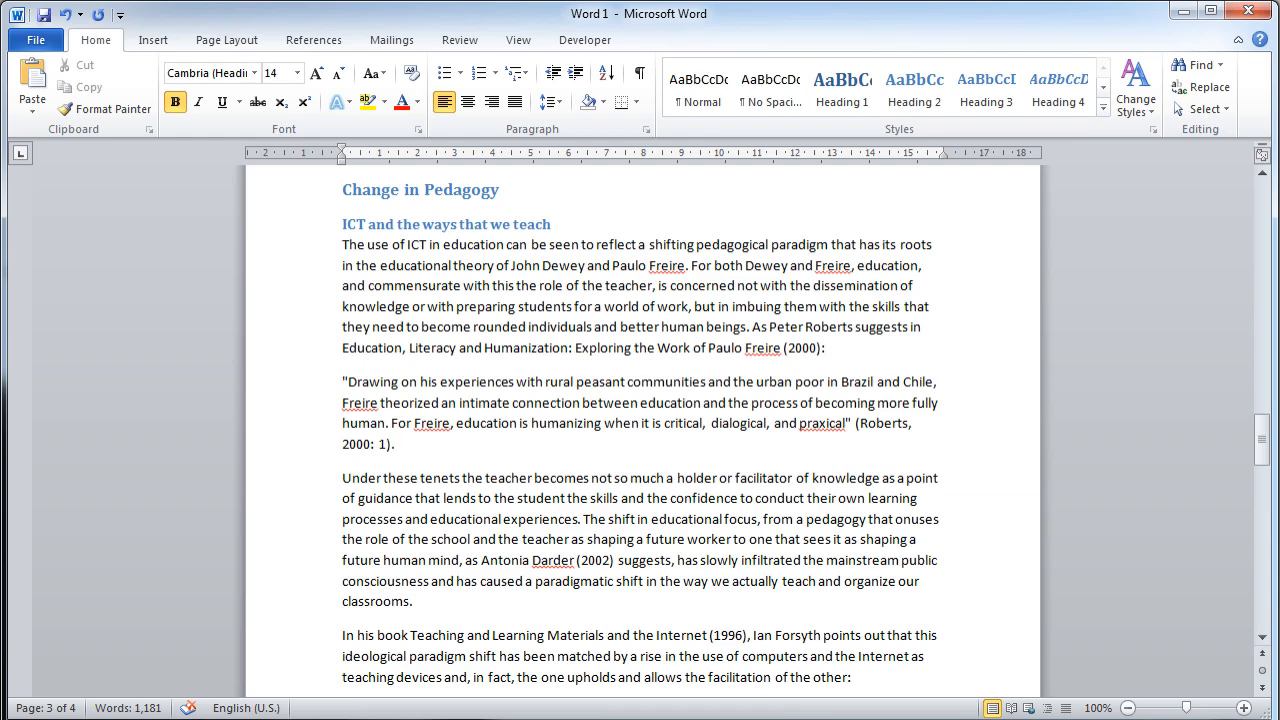
pyautogui.moveTo(1262, 440); pyautogui.dragTo(1260, 200)
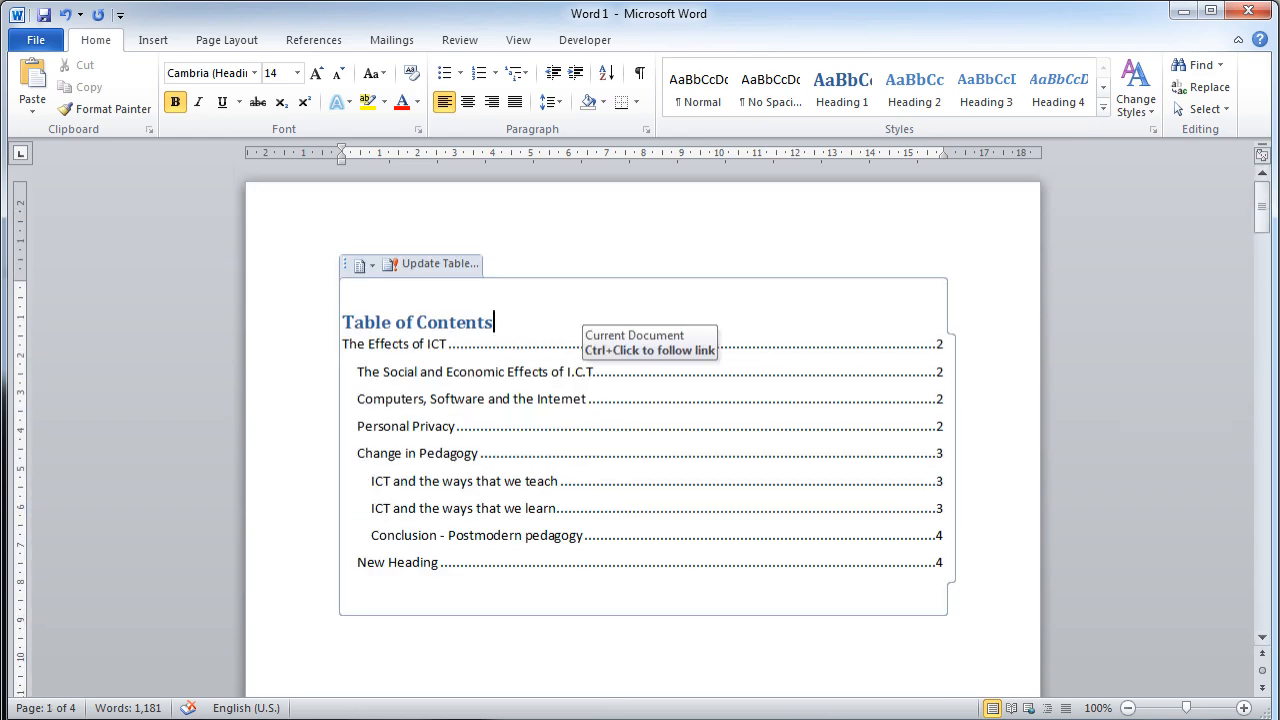